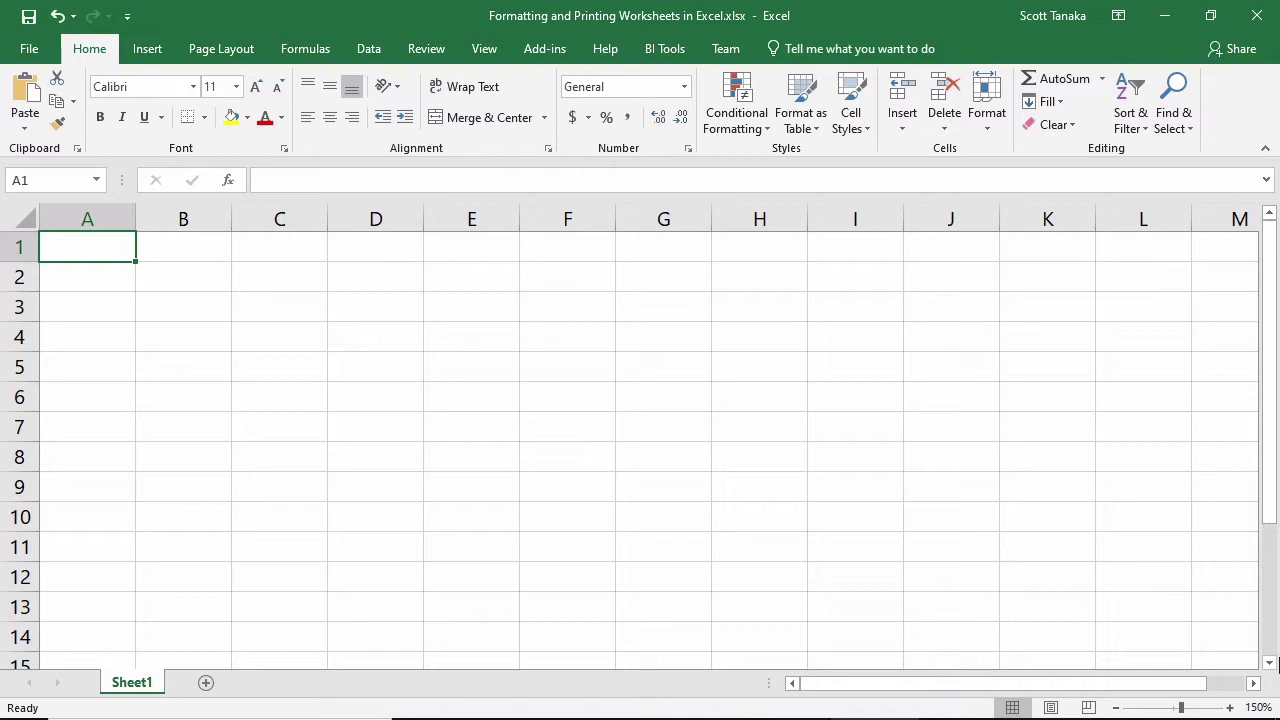
In Excel Options, try a default new-sheet count of 3, then close without saving changes.
click(29, 52)
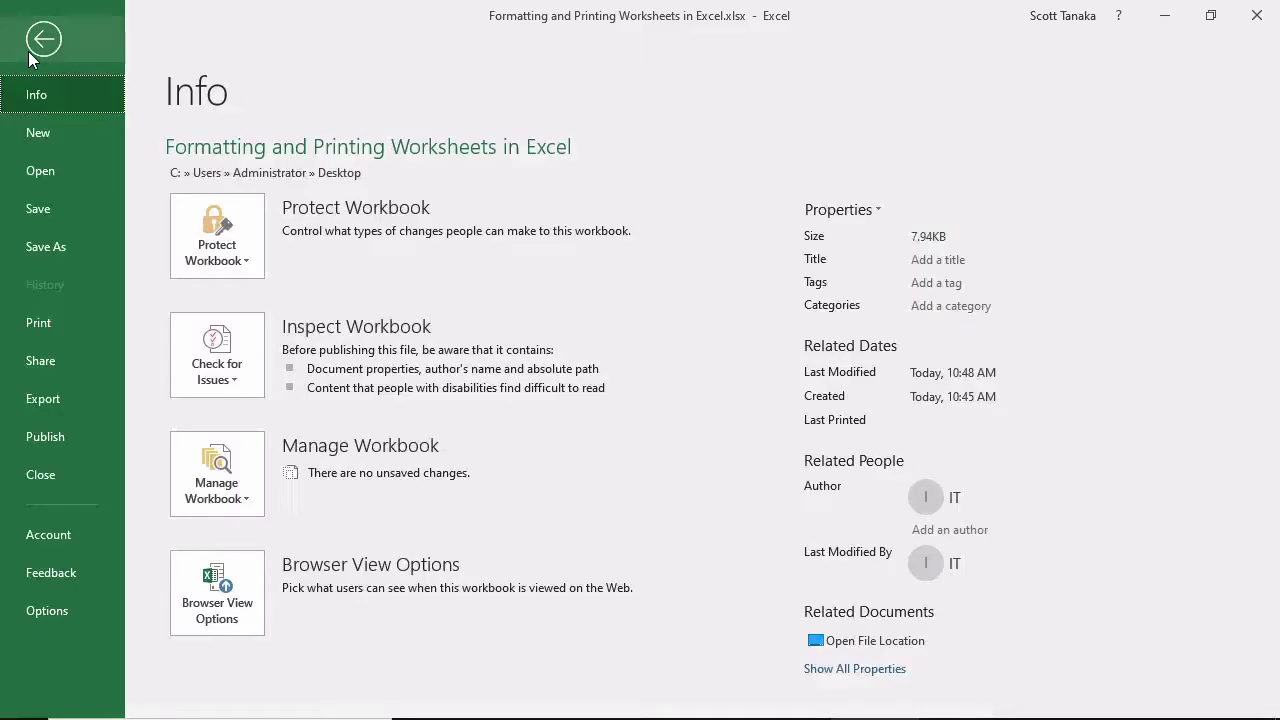
click(85, 616)
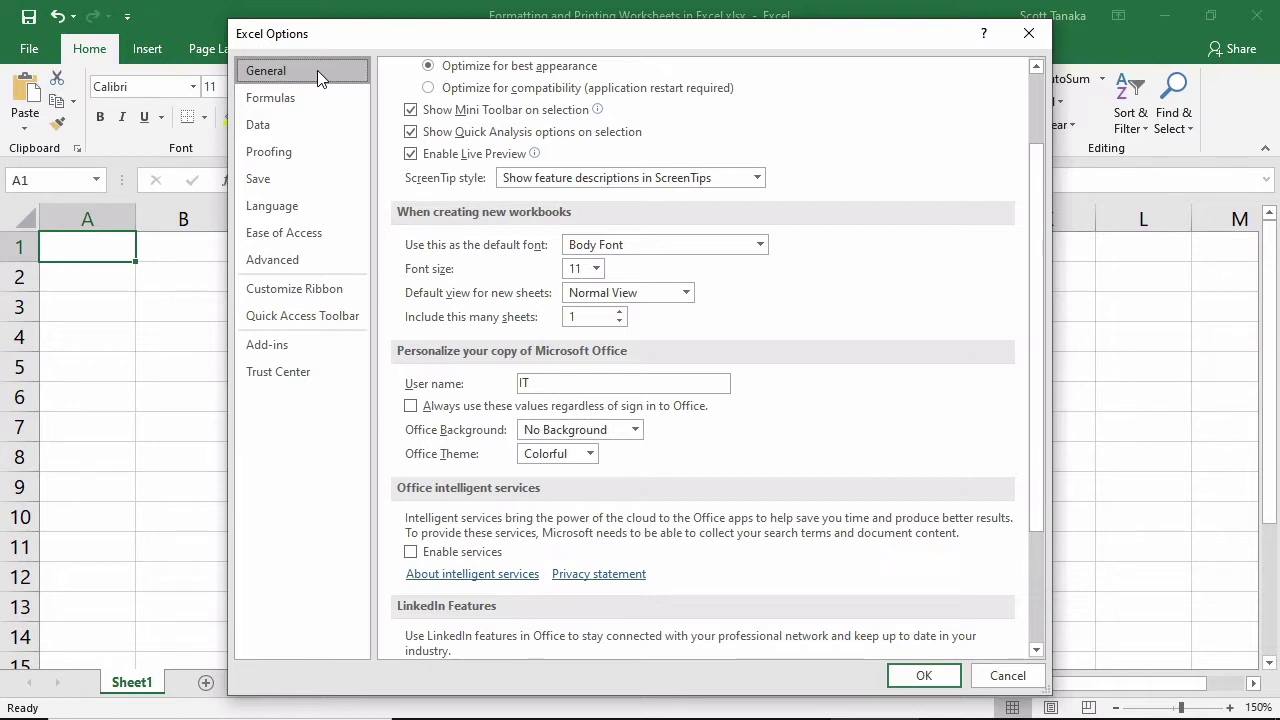
click(620, 312)
click(620, 312)
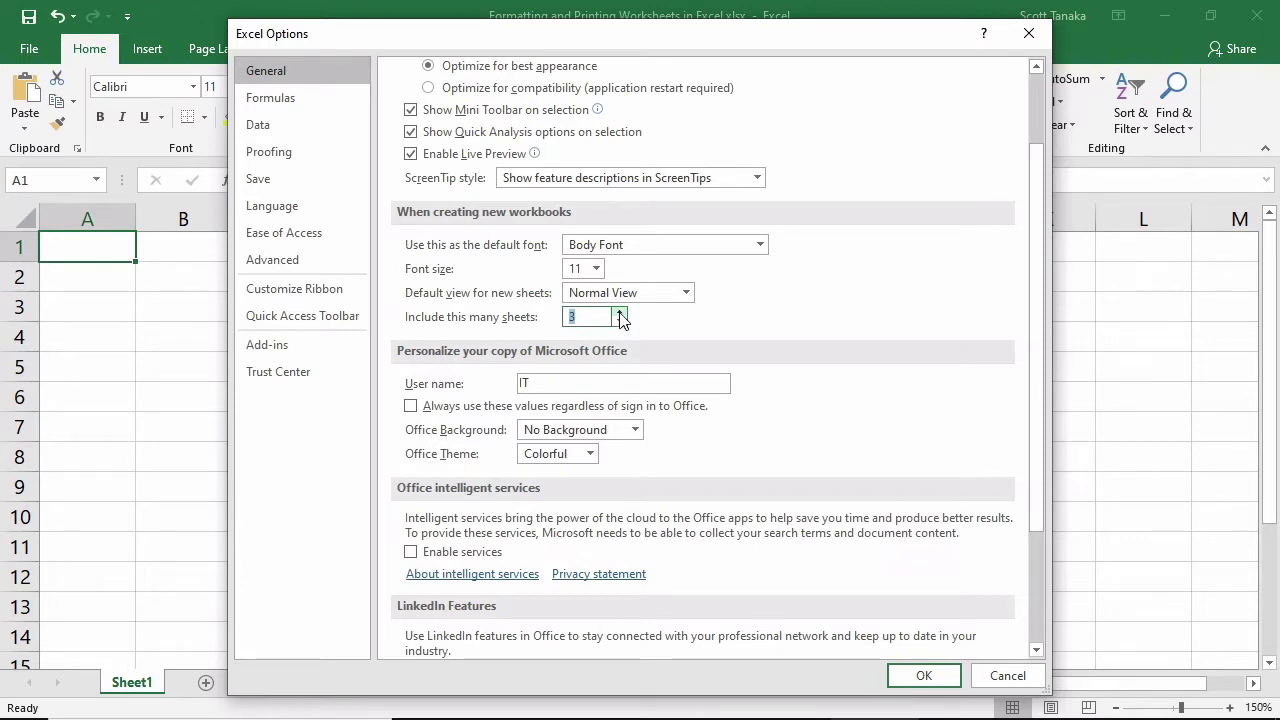
click(620, 326)
click(620, 326)
click(1007, 675)
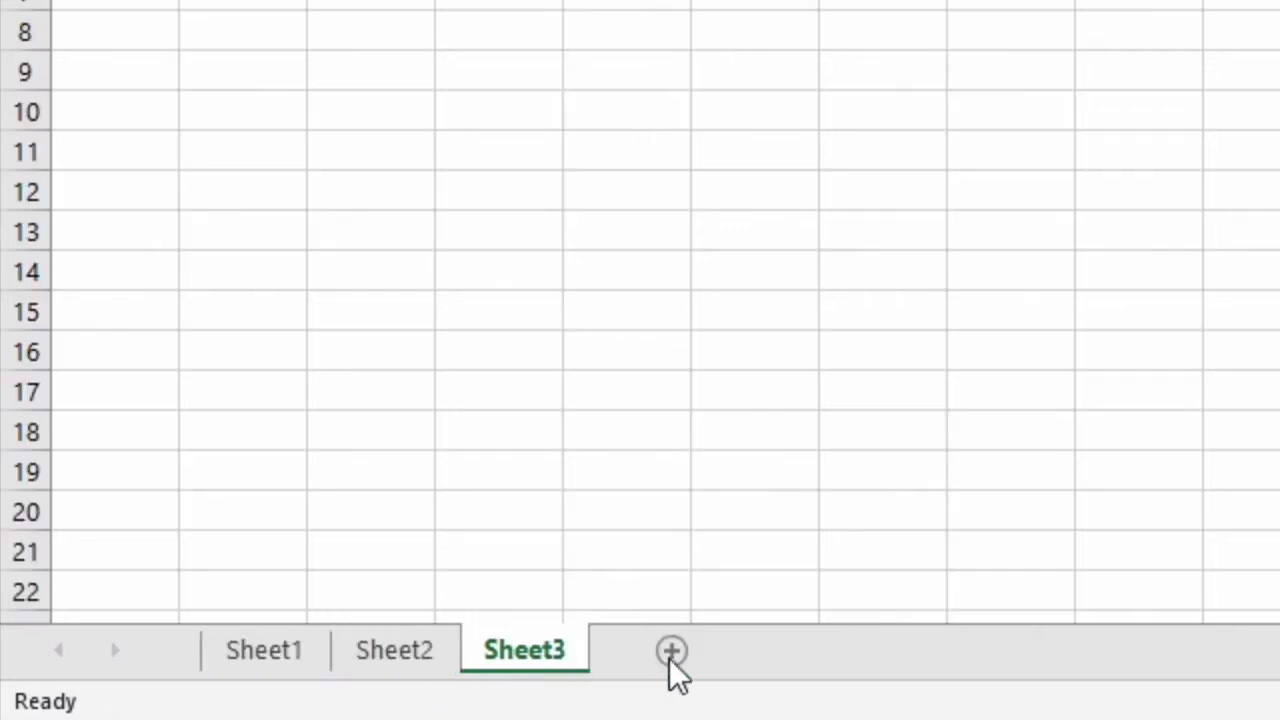
Rename Sheet1 to 'data' and Sheet2 to 'figures'.
click(280, 650)
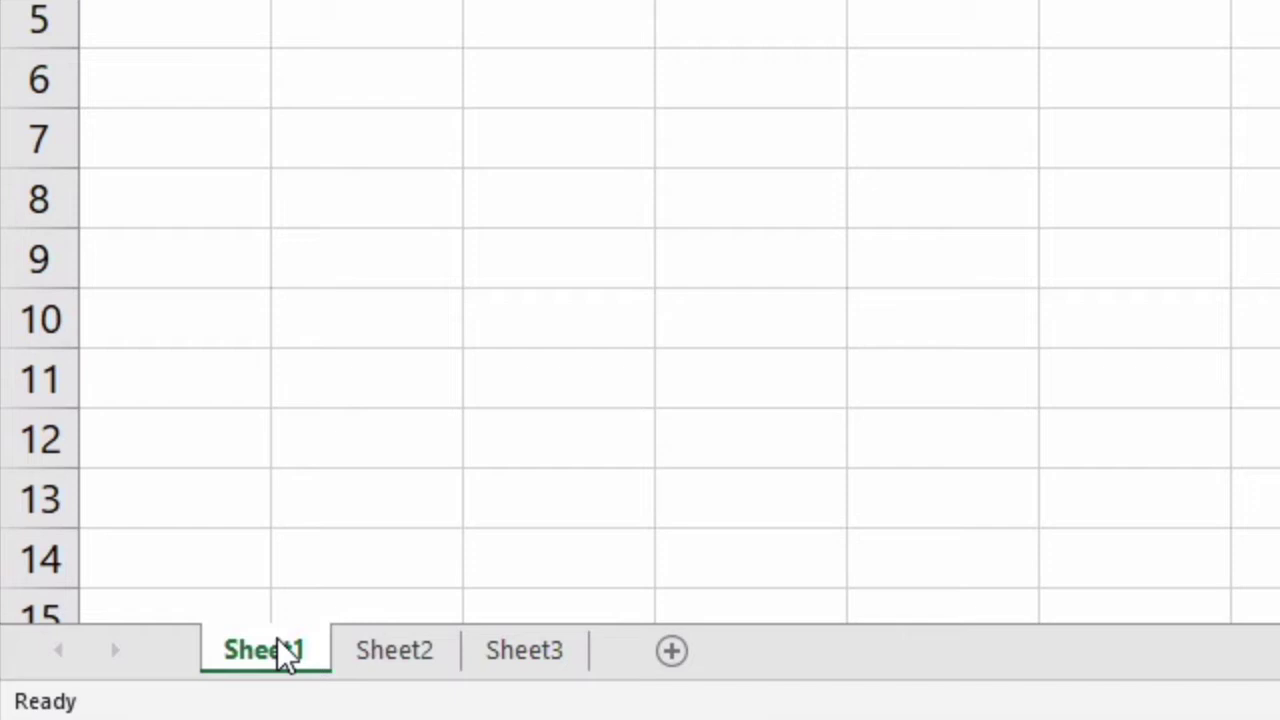
double_click(278, 642)
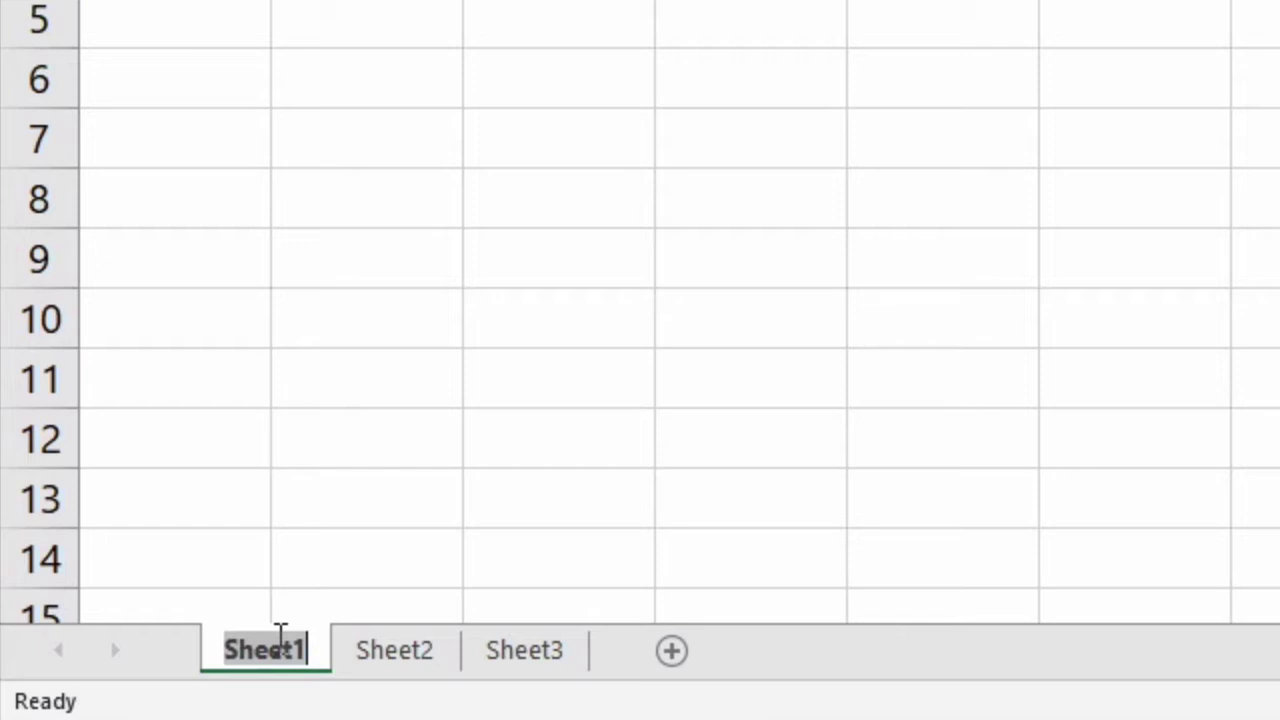
text(data)
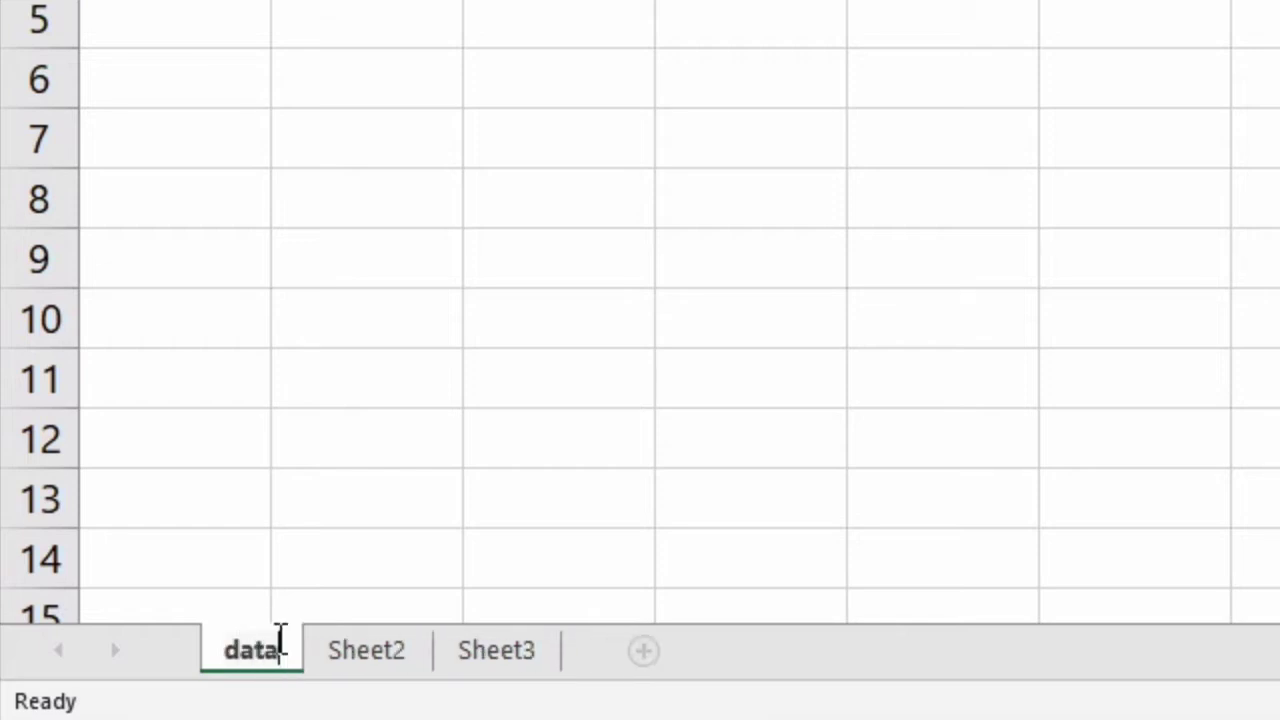
click(377, 609)
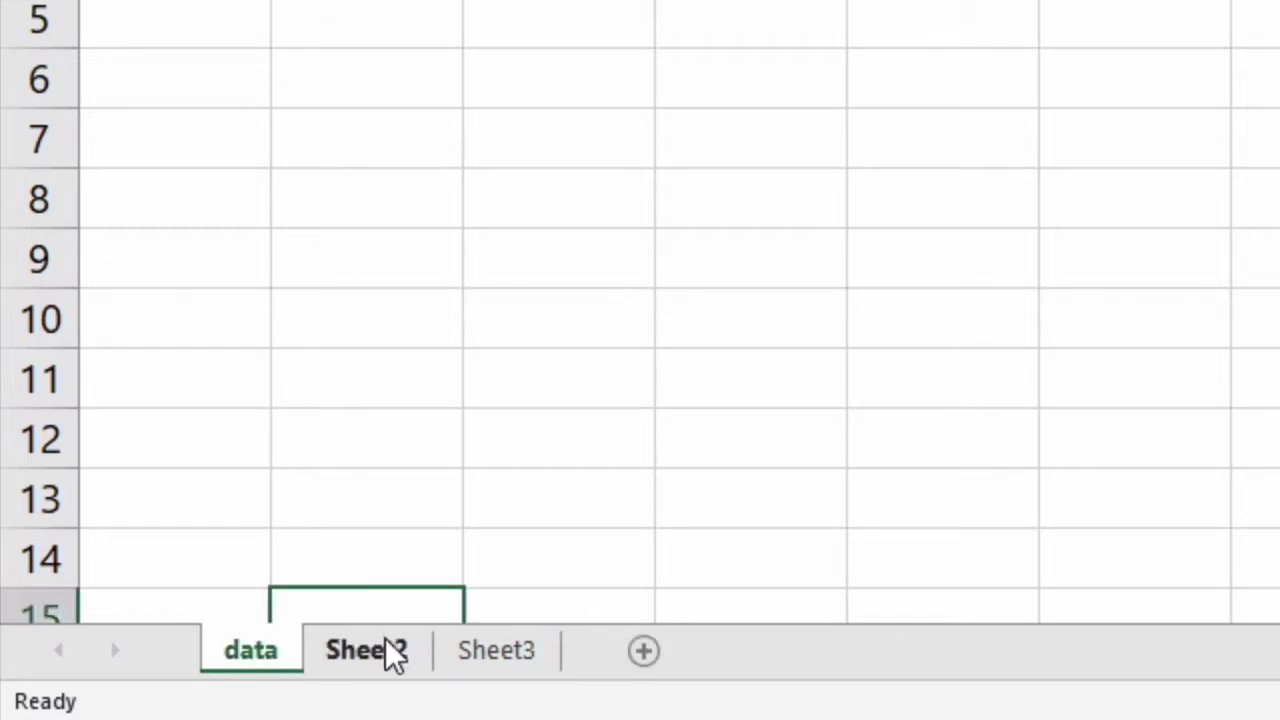
click(390, 652)
click(545, 266)
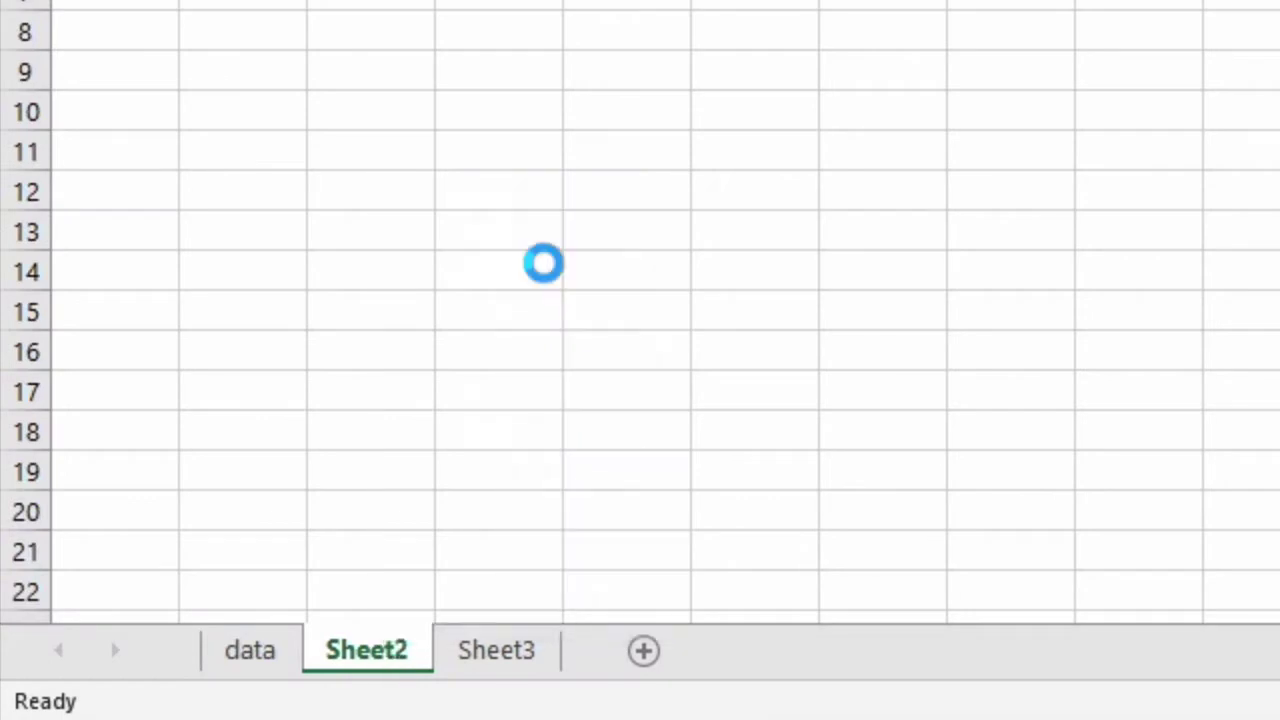
text(figures)
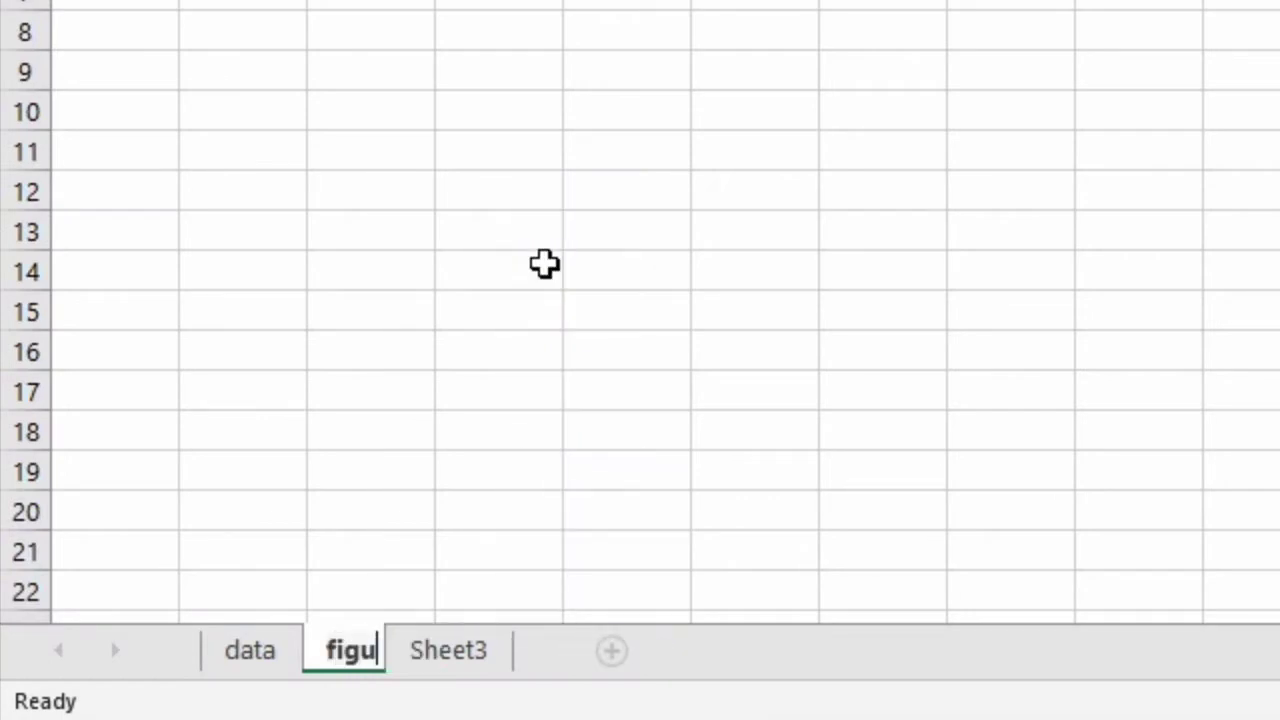
click(545, 263)
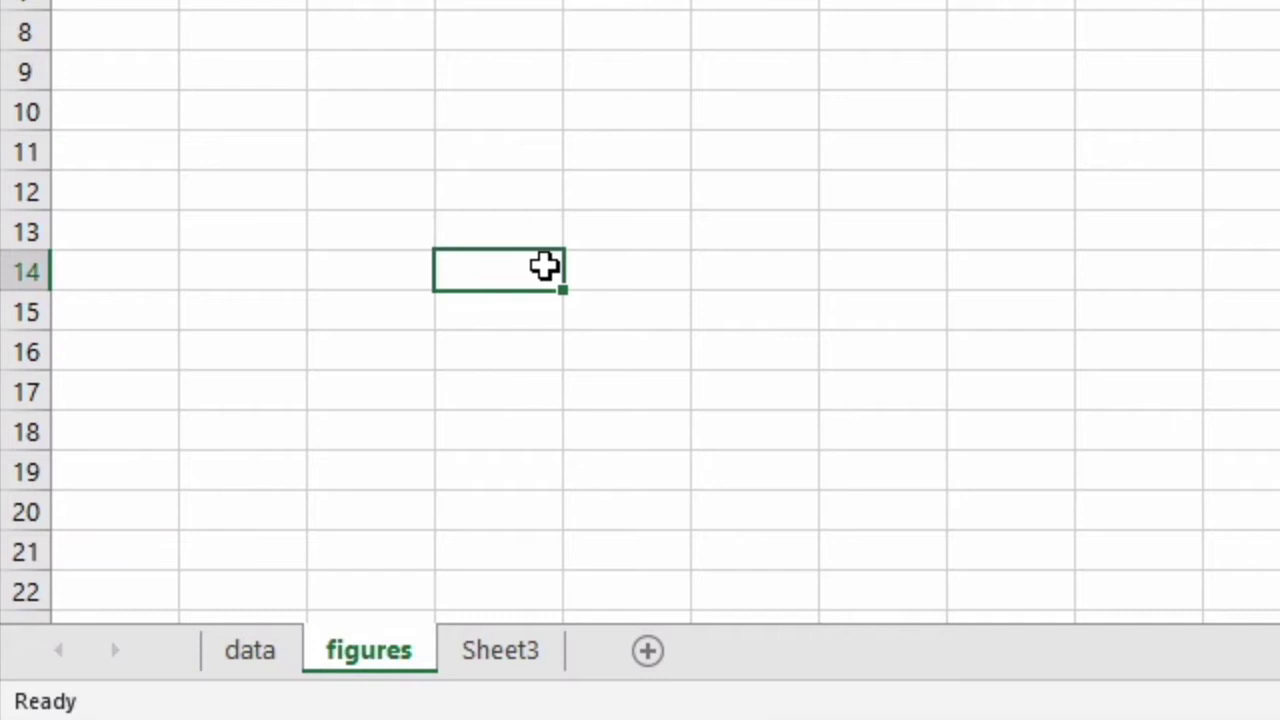
Rename Sheet3 to 'more data' after the duplicate name 'data' is rejected.
double_click(504, 652)
text(data)
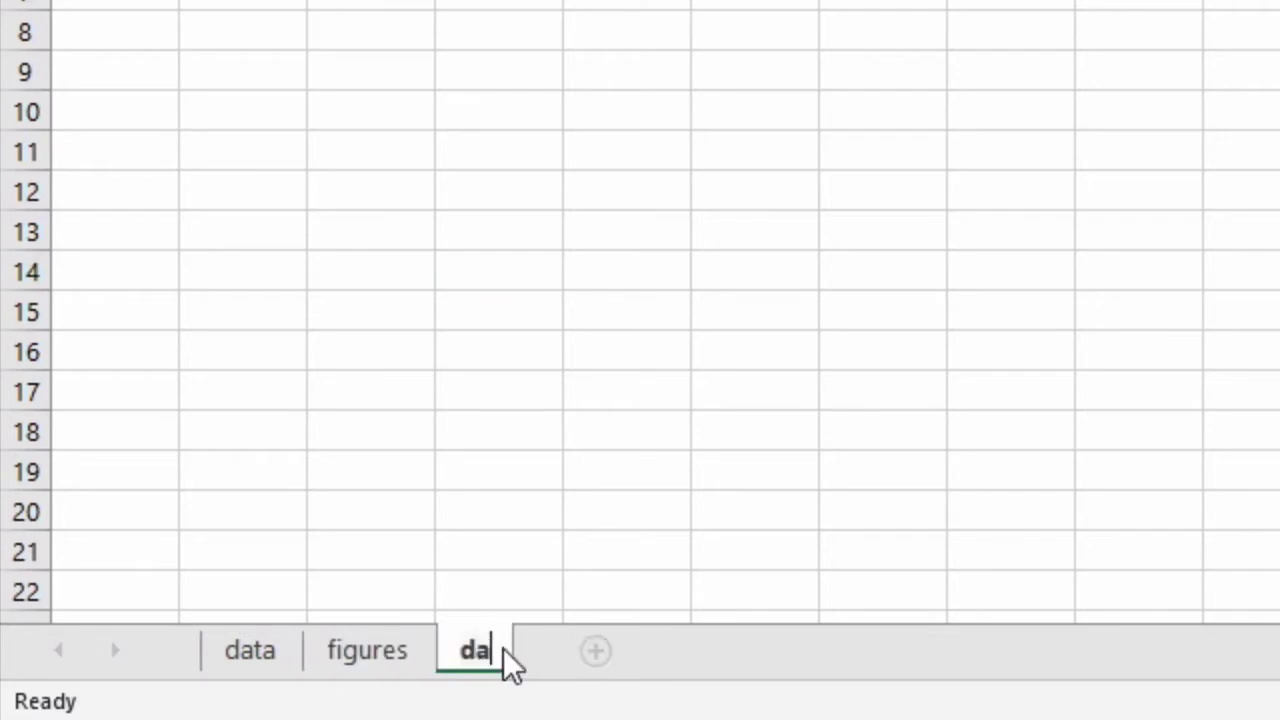
key(Return)
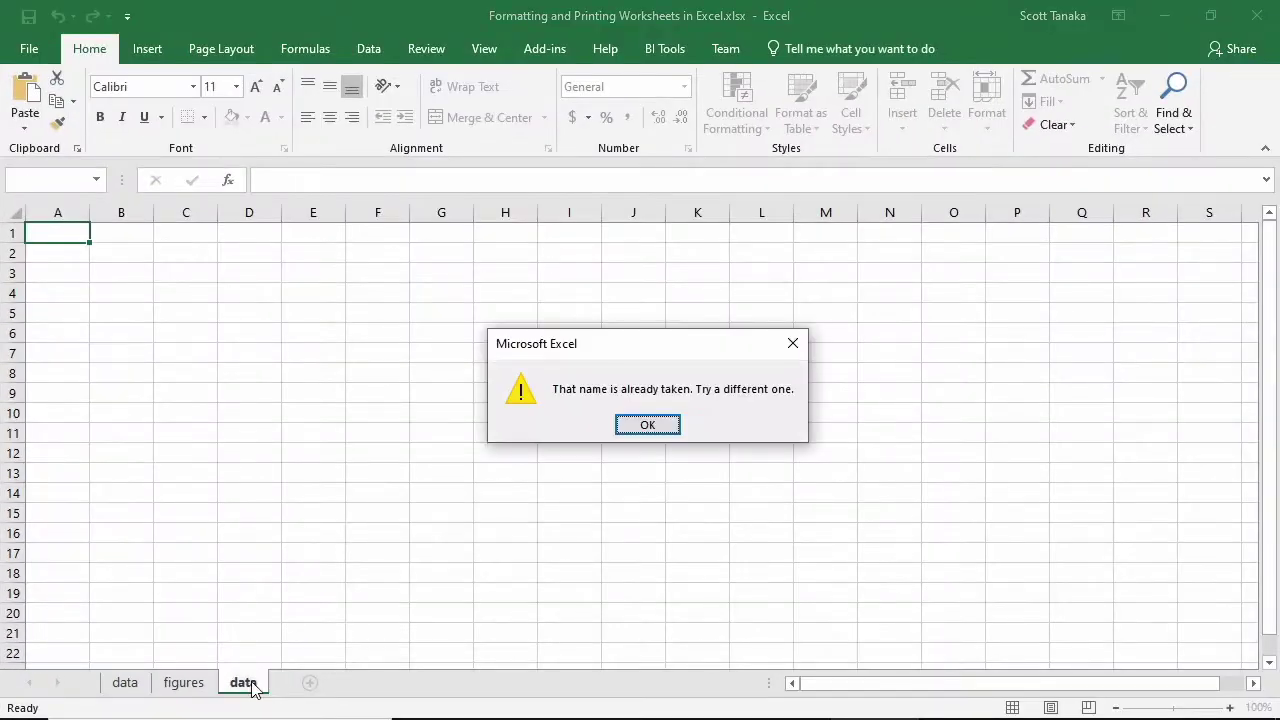
click(660, 427)
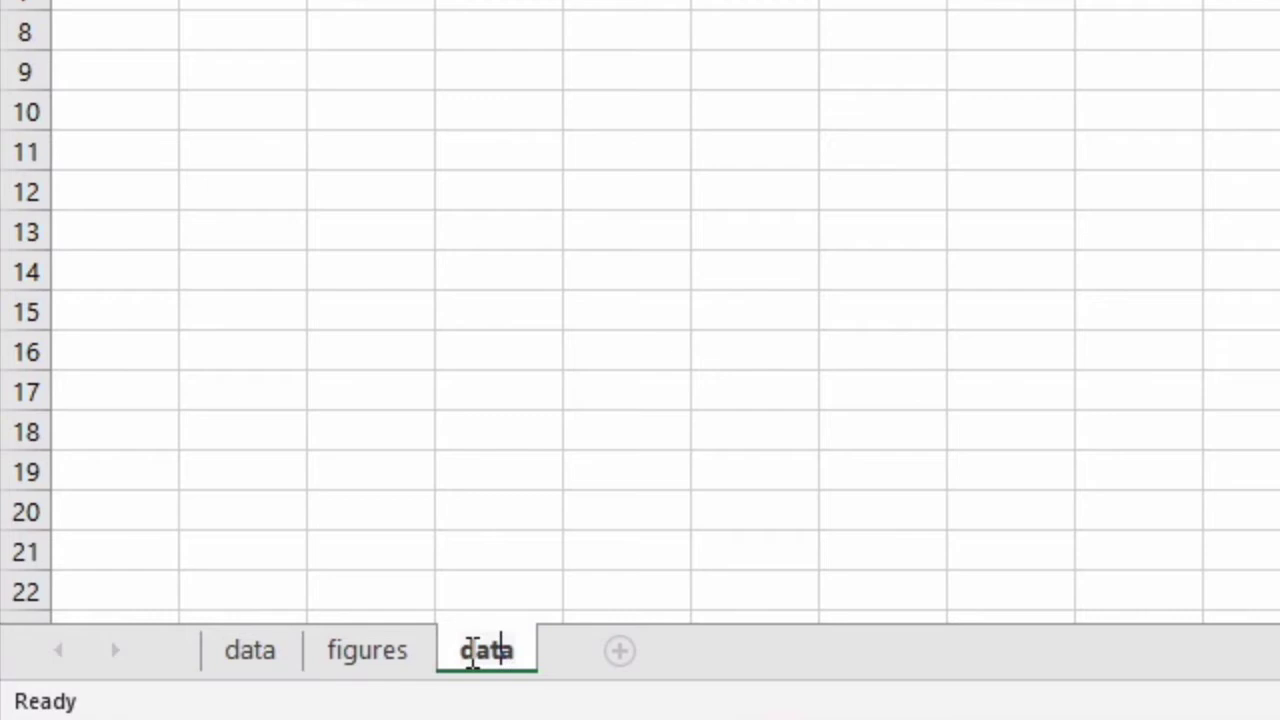
click(466, 642)
text(more)
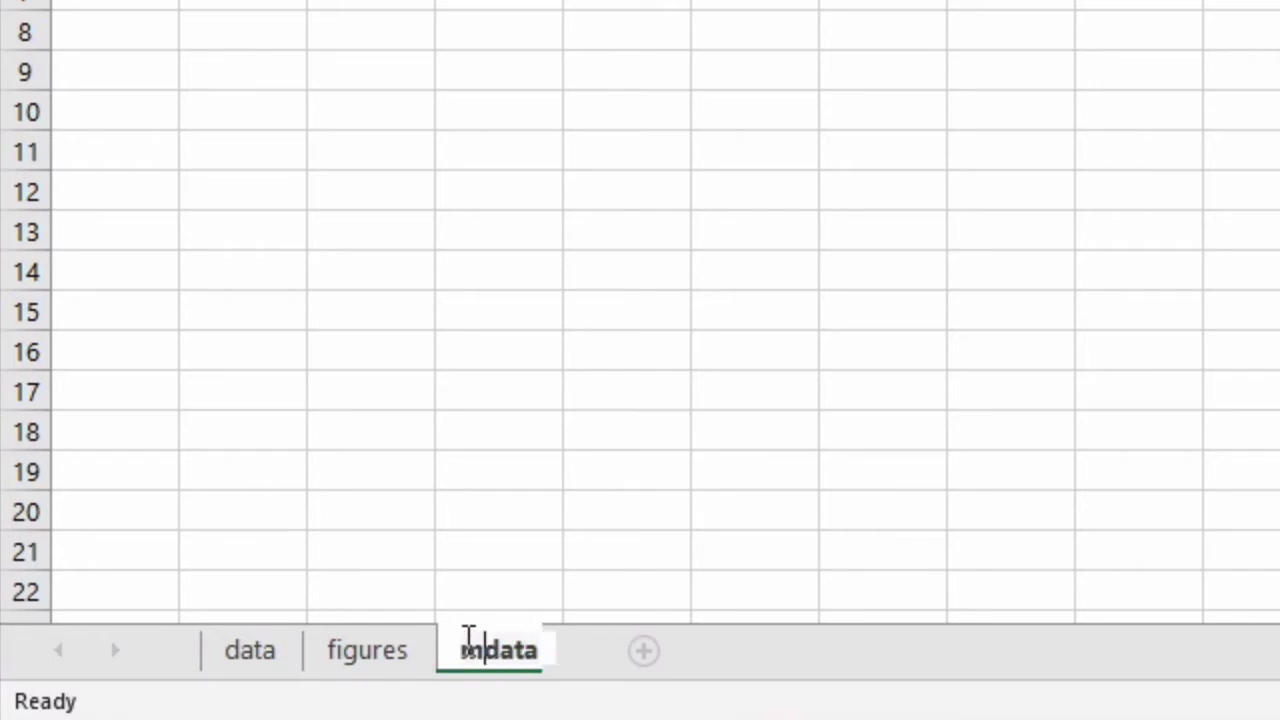
key(Return)
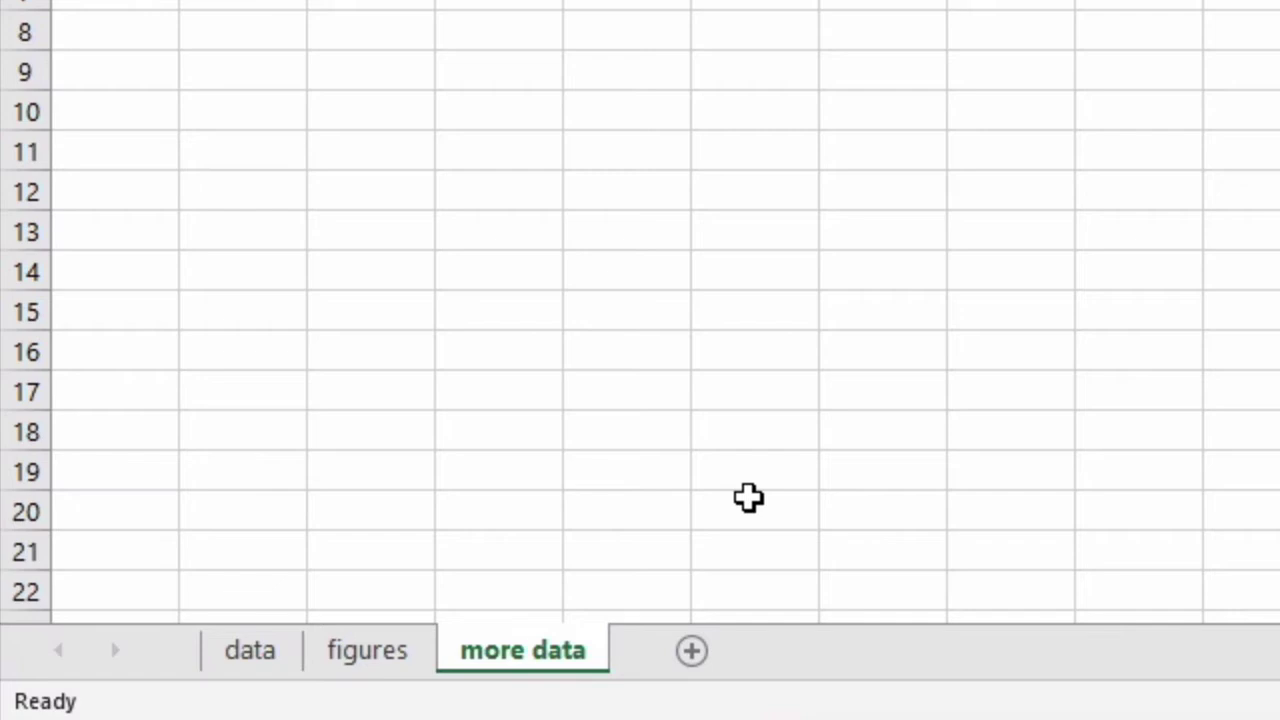
Move 'more data' before figures, enter Hello in B3 and Hi in B4, then copy the sheet.
drag(560, 652, 380, 640)
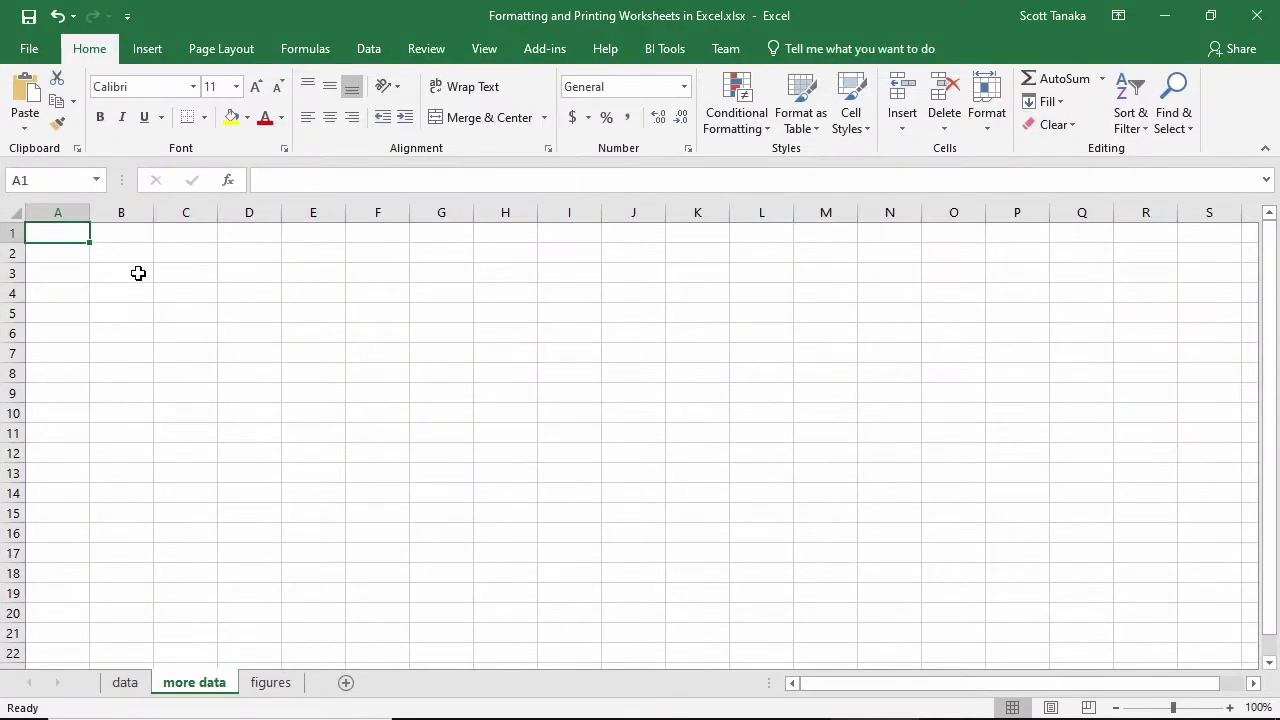
click(138, 273)
text(Hello)
key(Return)
text(Hi)
key(Return)
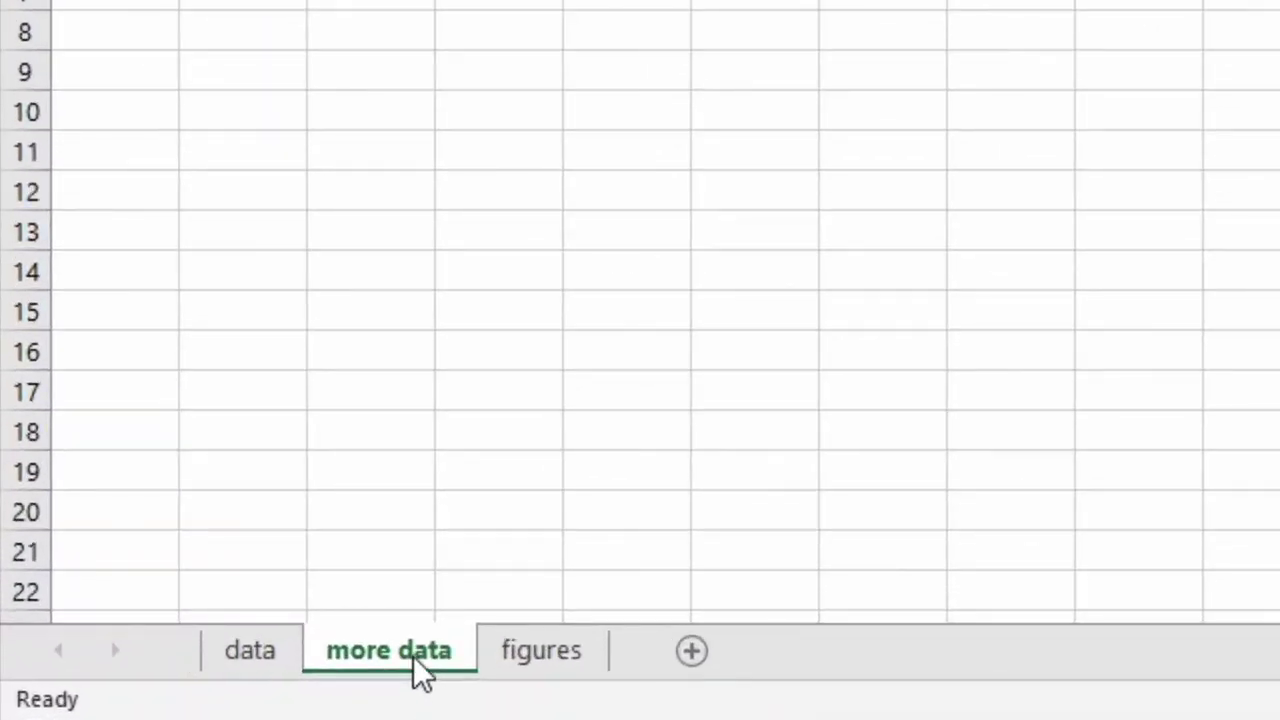
mouse_move(413, 670)
mouse_down()
mouse_move(418, 652)
mouse_move(530, 642)
mouse_up()
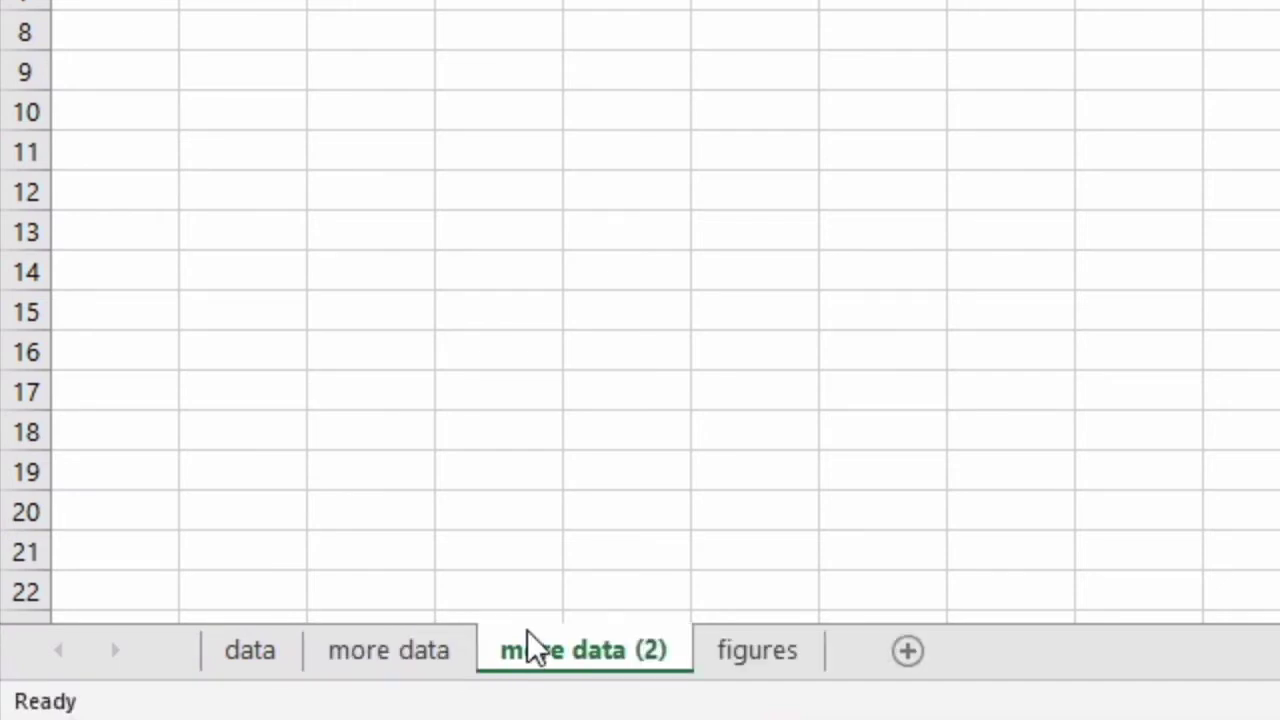
Use Move or Copy with Create a copy to add 'more data (3)' at the workbook's end.
right_click(399, 644)
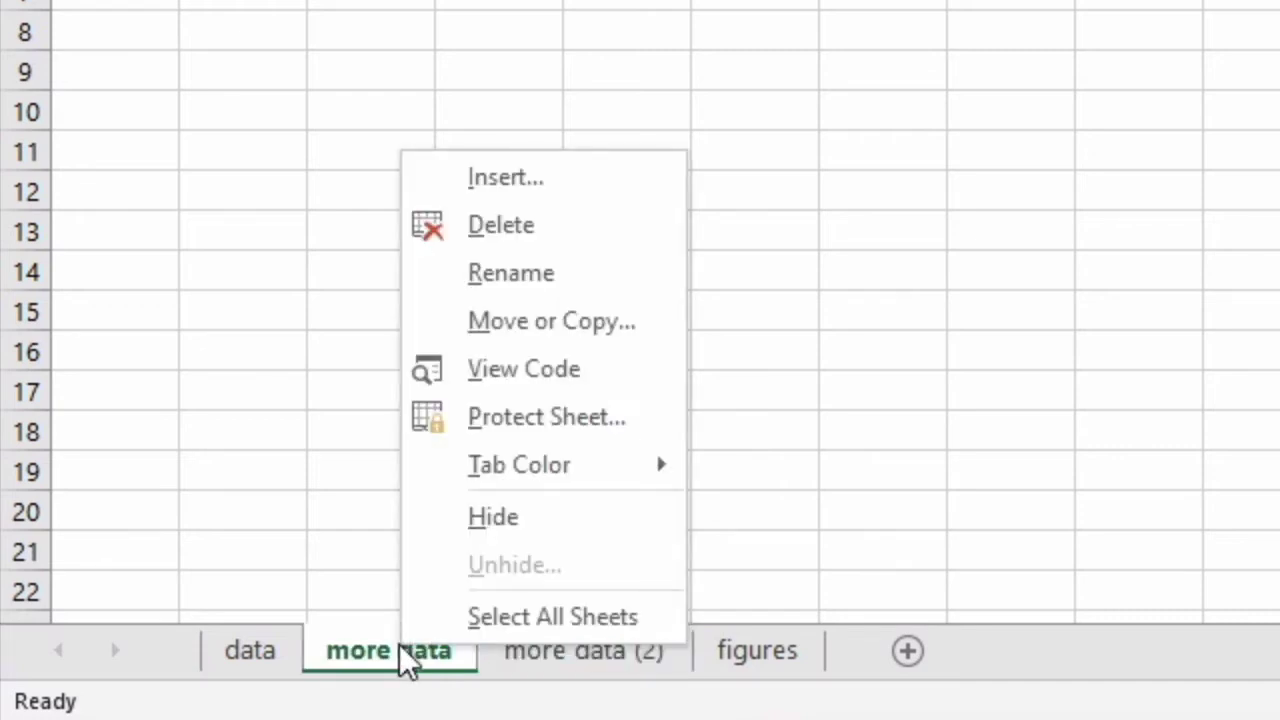
click(659, 335)
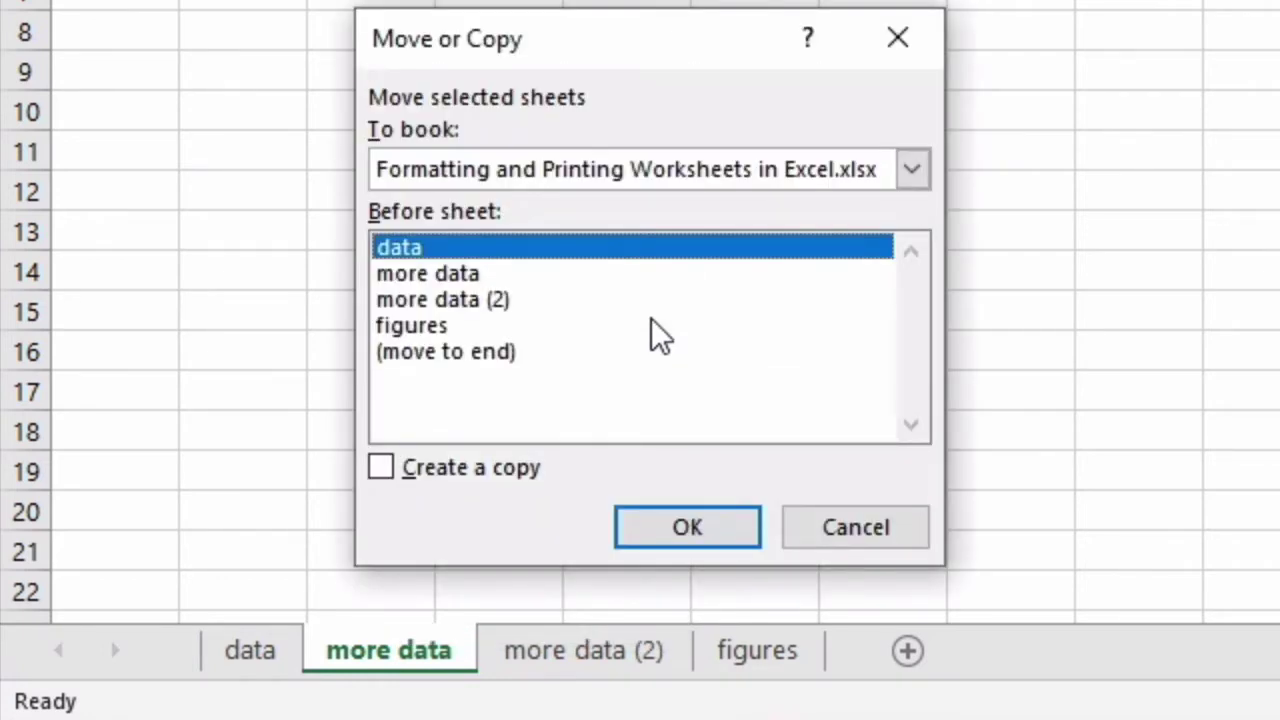
click(445, 468)
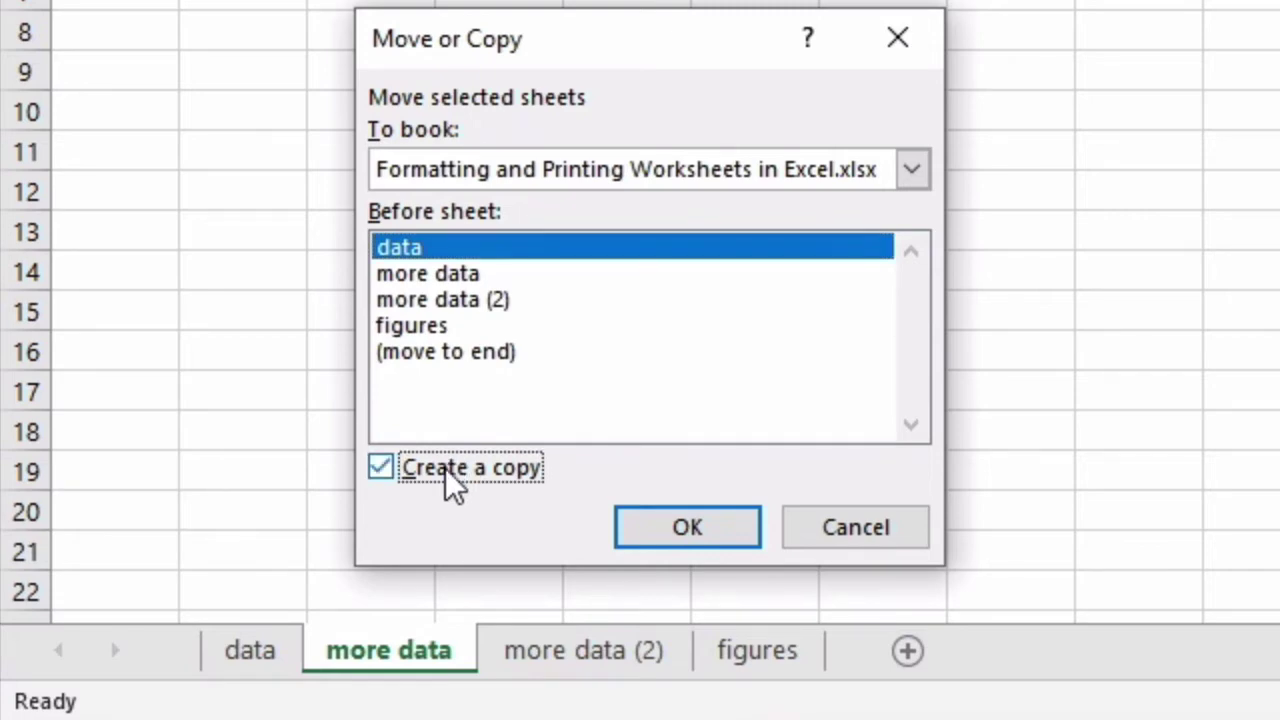
click(627, 350)
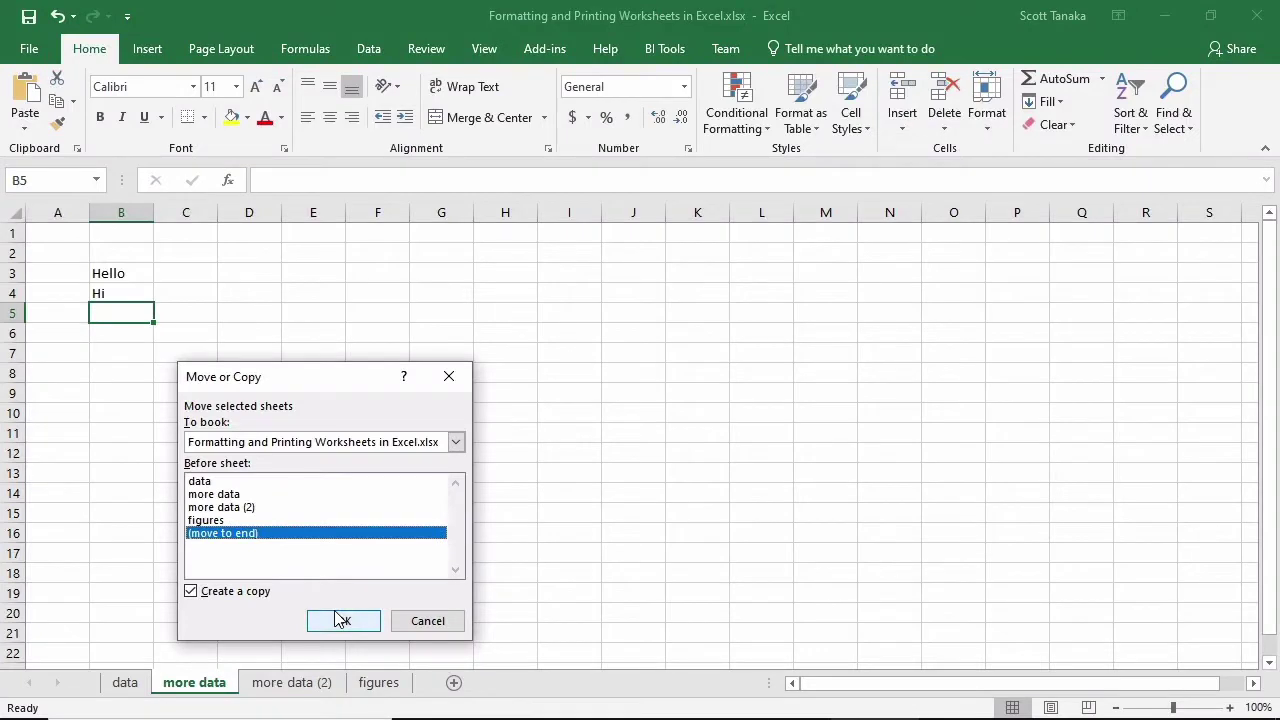
click(337, 620)
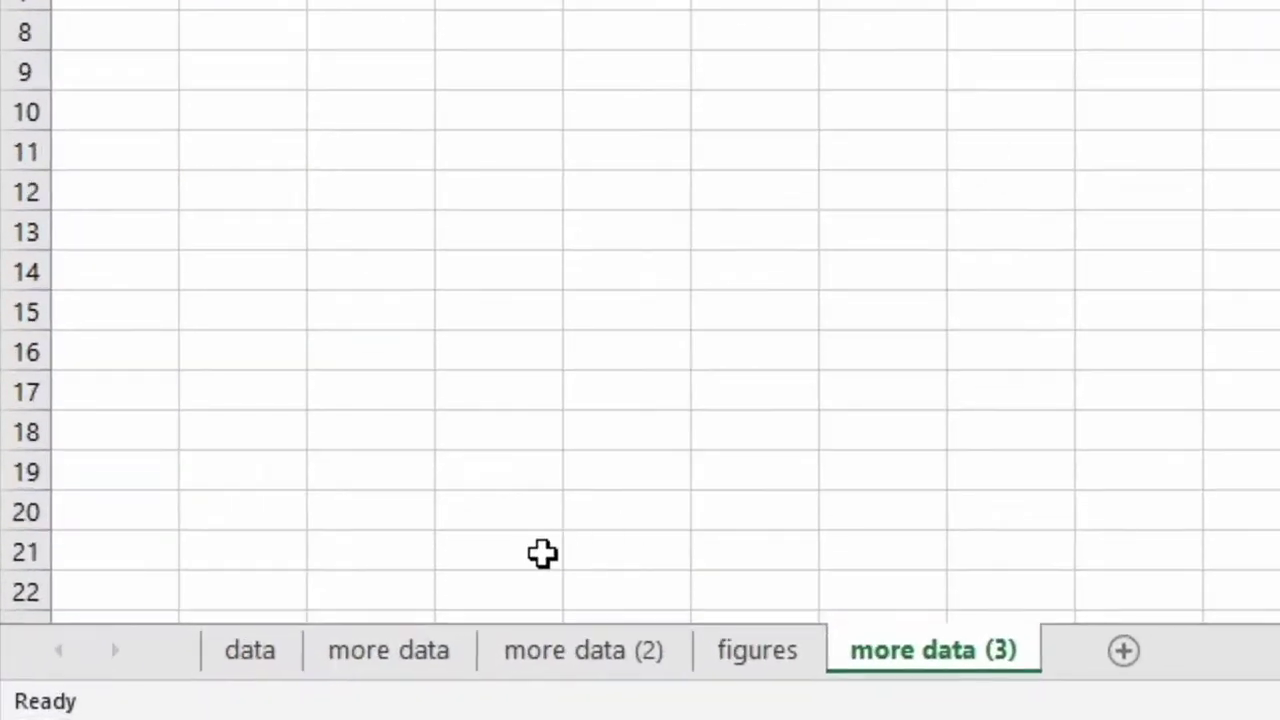
Colour the data sheet's tab light green.
right_click(279, 654)
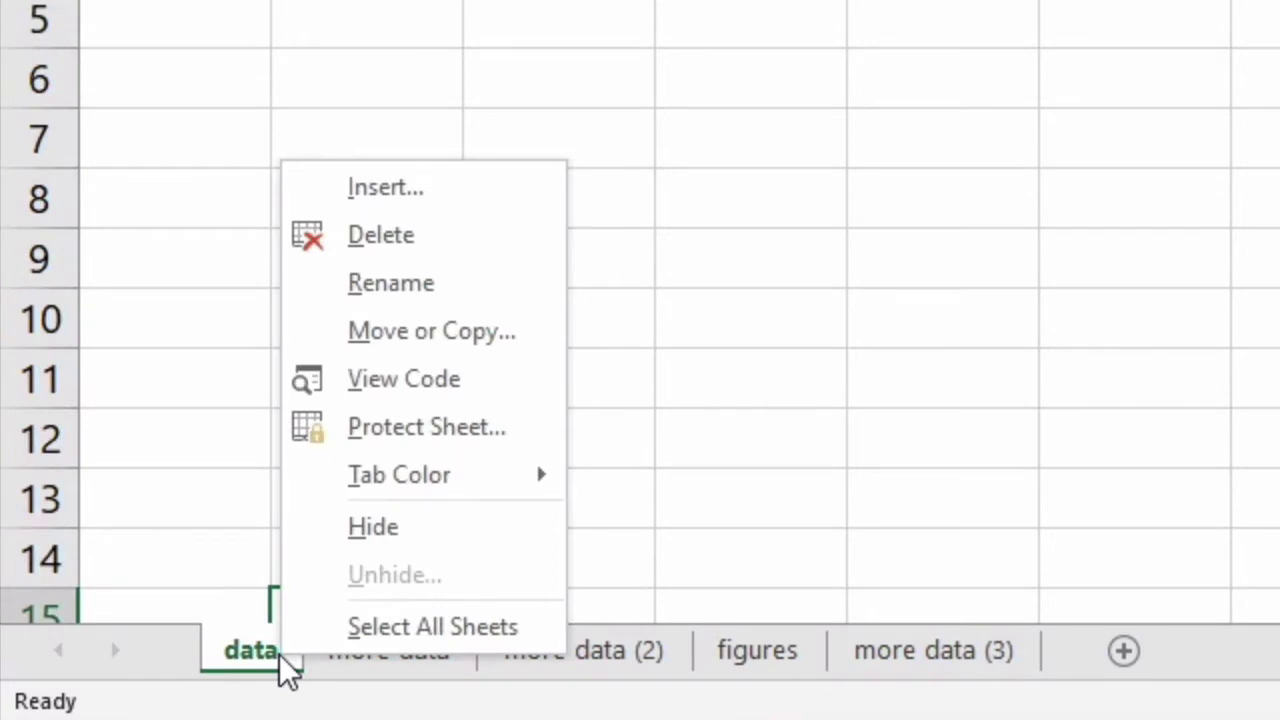
mouse_move(541, 480)
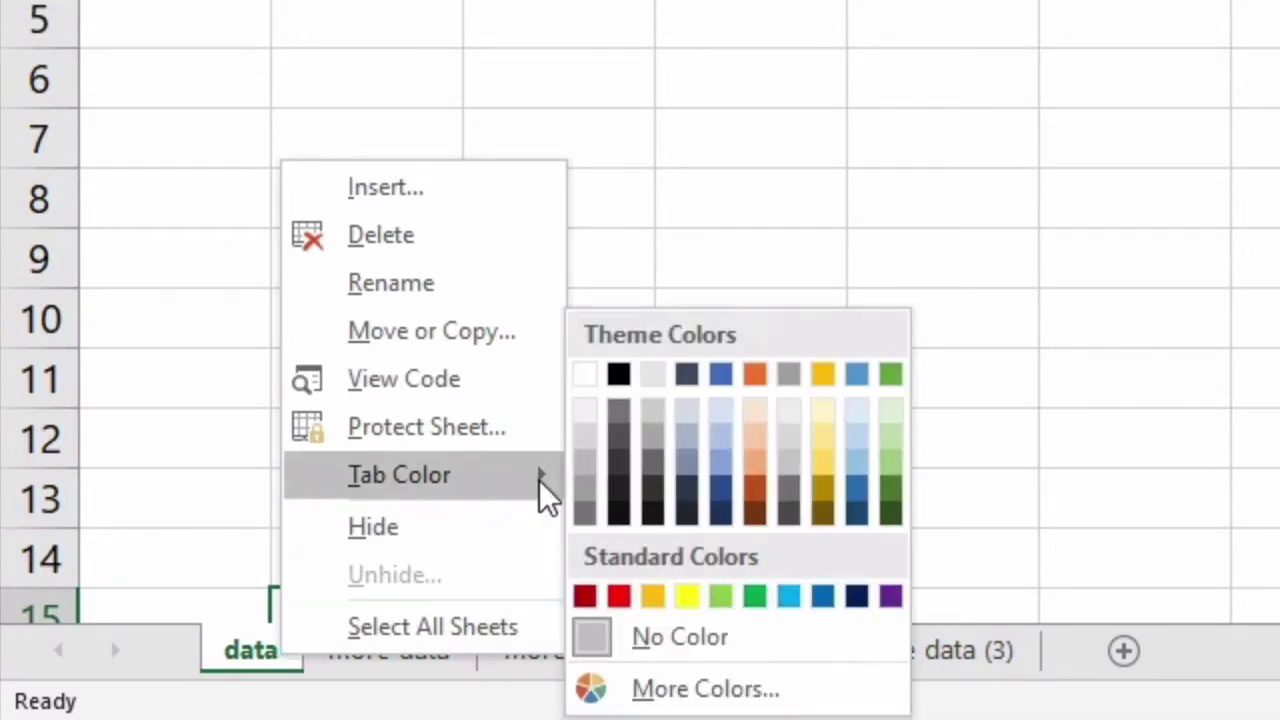
click(718, 590)
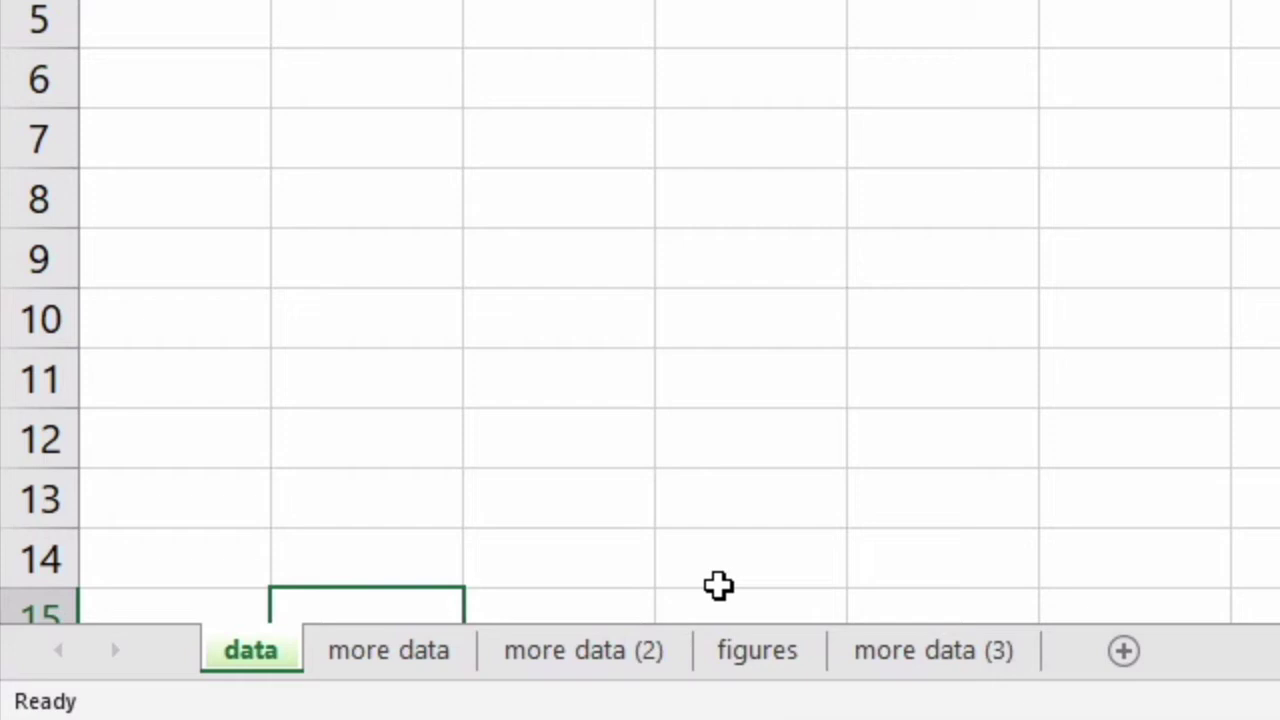
Delete the 'more data (3)' sheet and confirm the deletion.
right_click(905, 665)
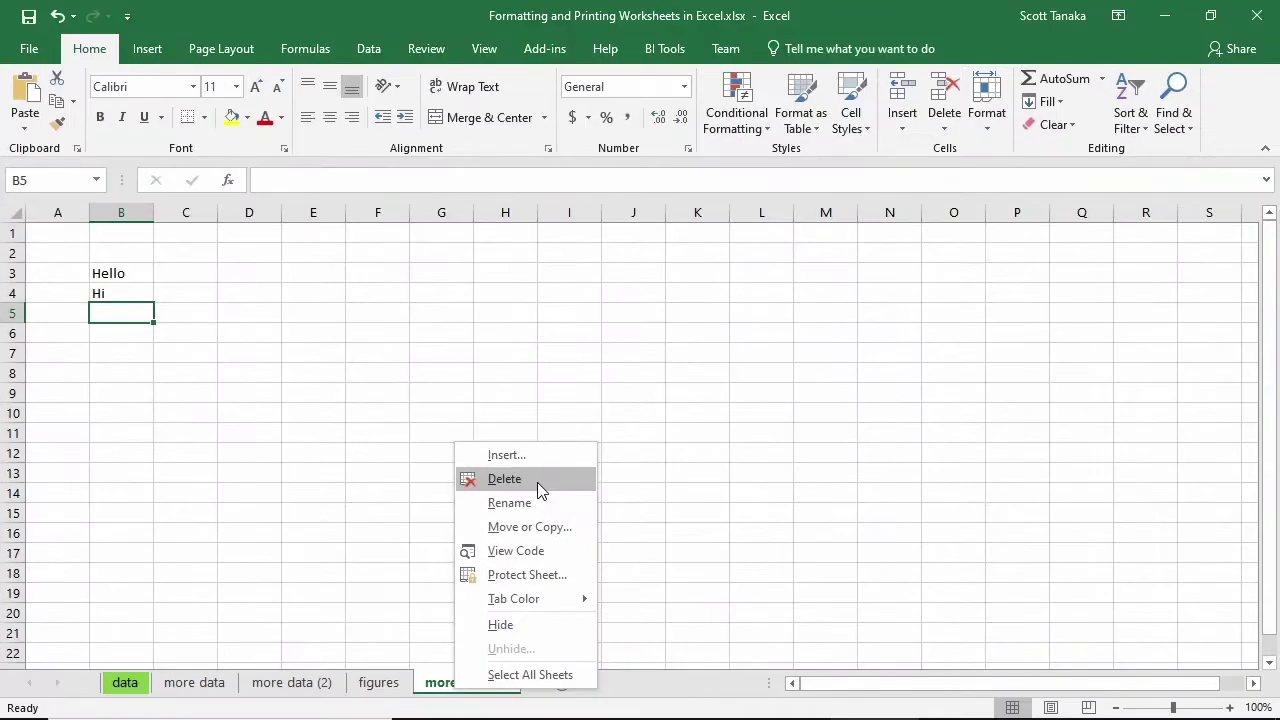
click(1005, 250)
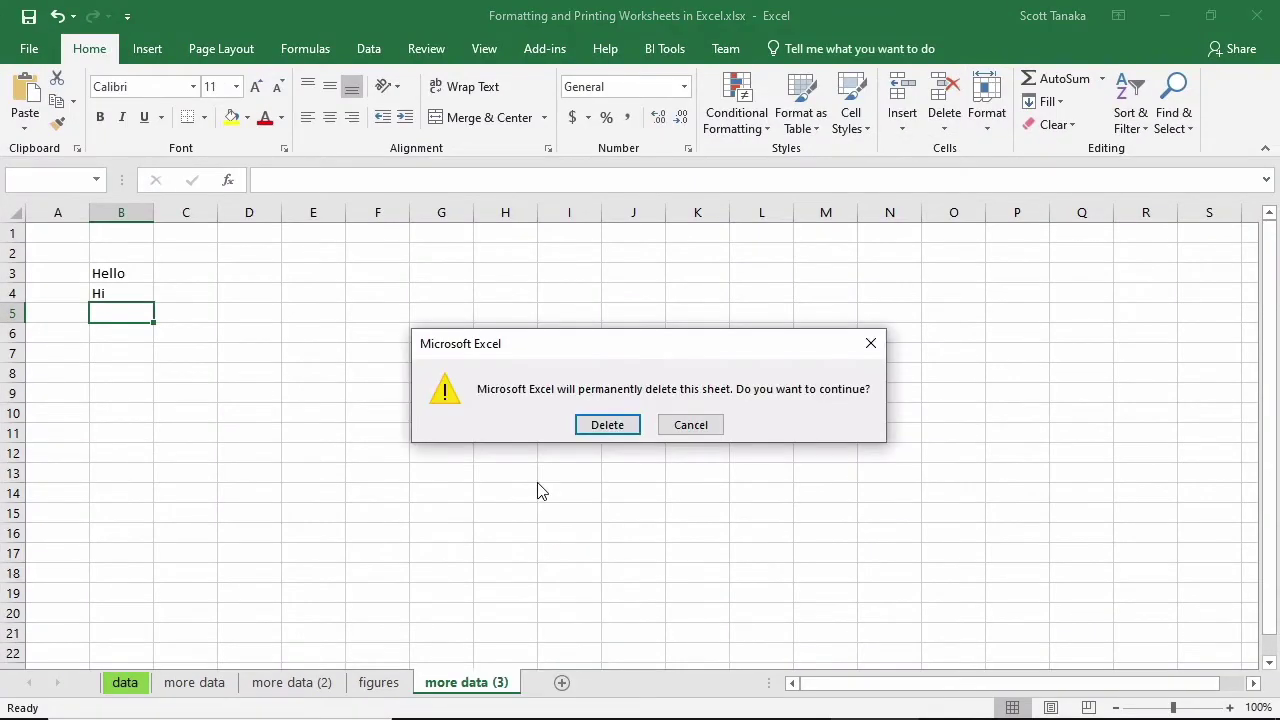
click(605, 427)
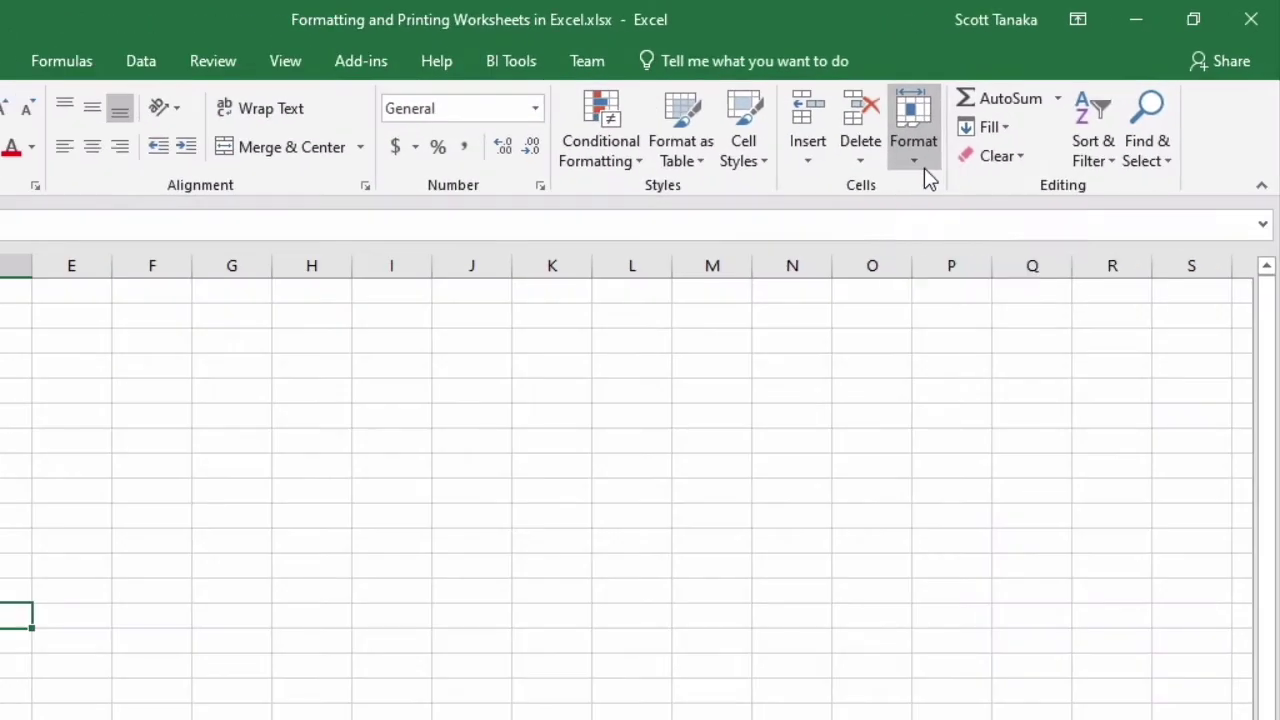
click(711, 268)
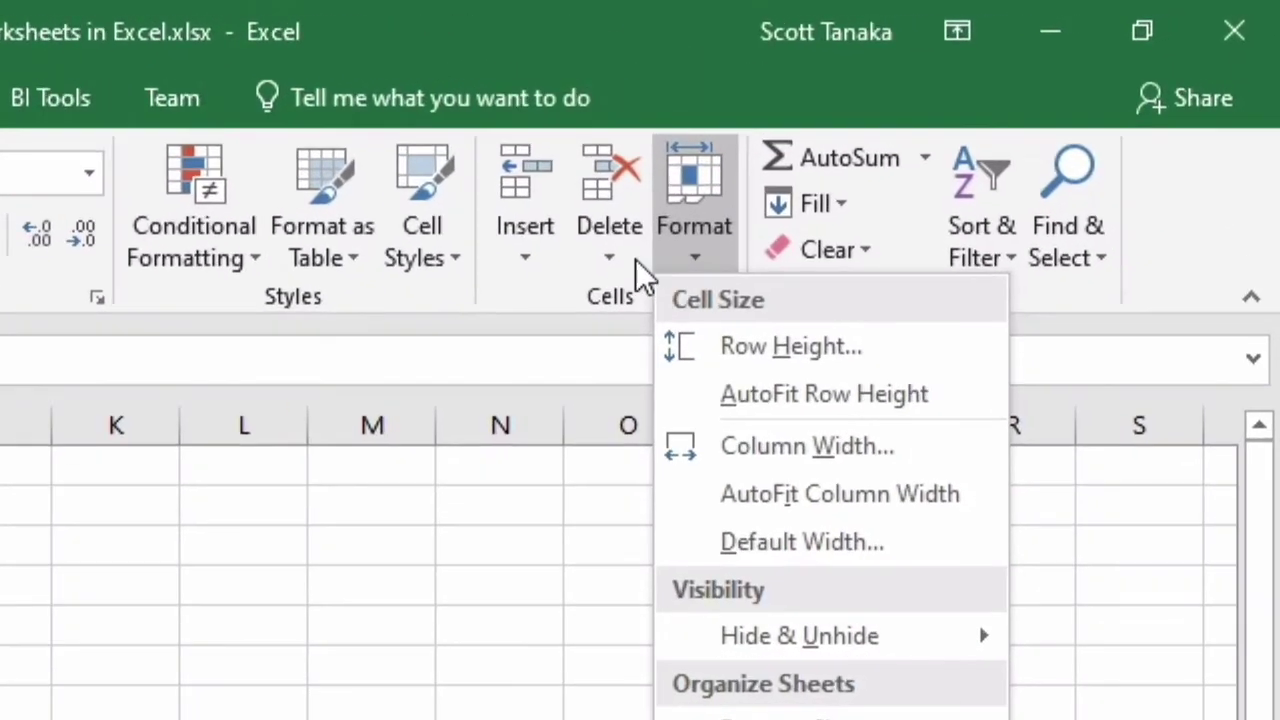
click(871, 162)
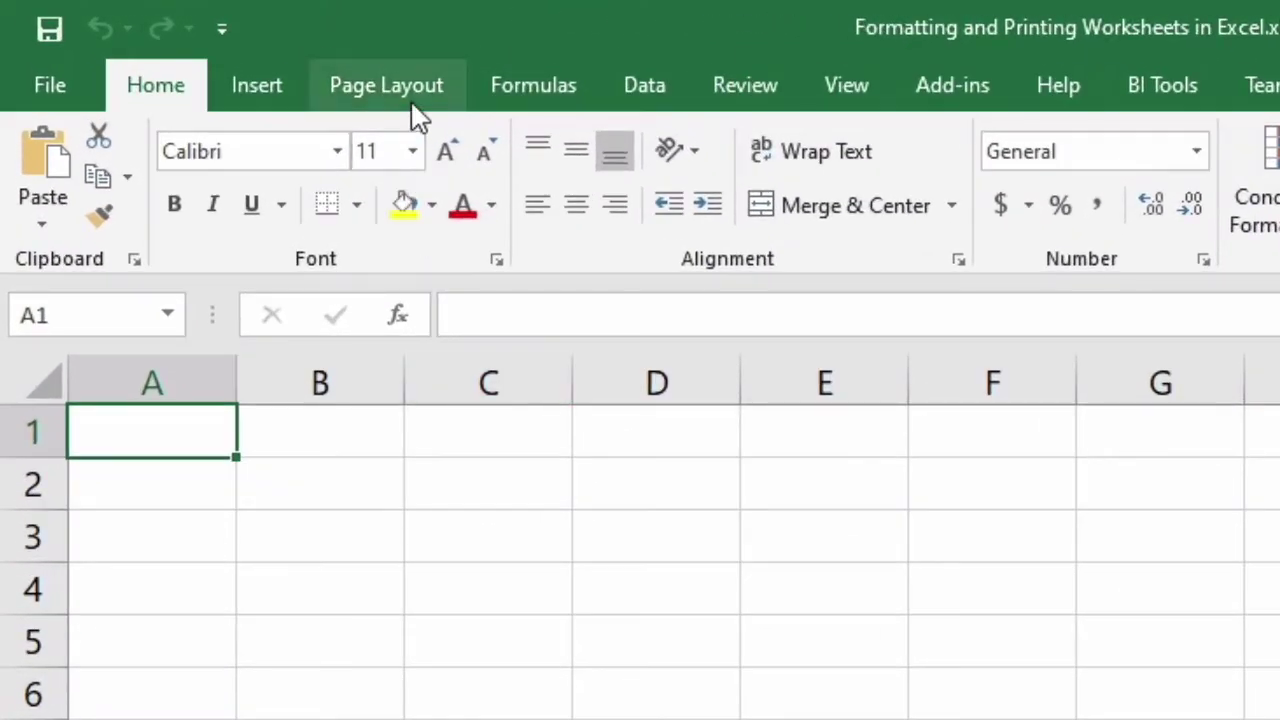
Choose Landscape page orientation from the Page Layout tab.
click(418, 100)
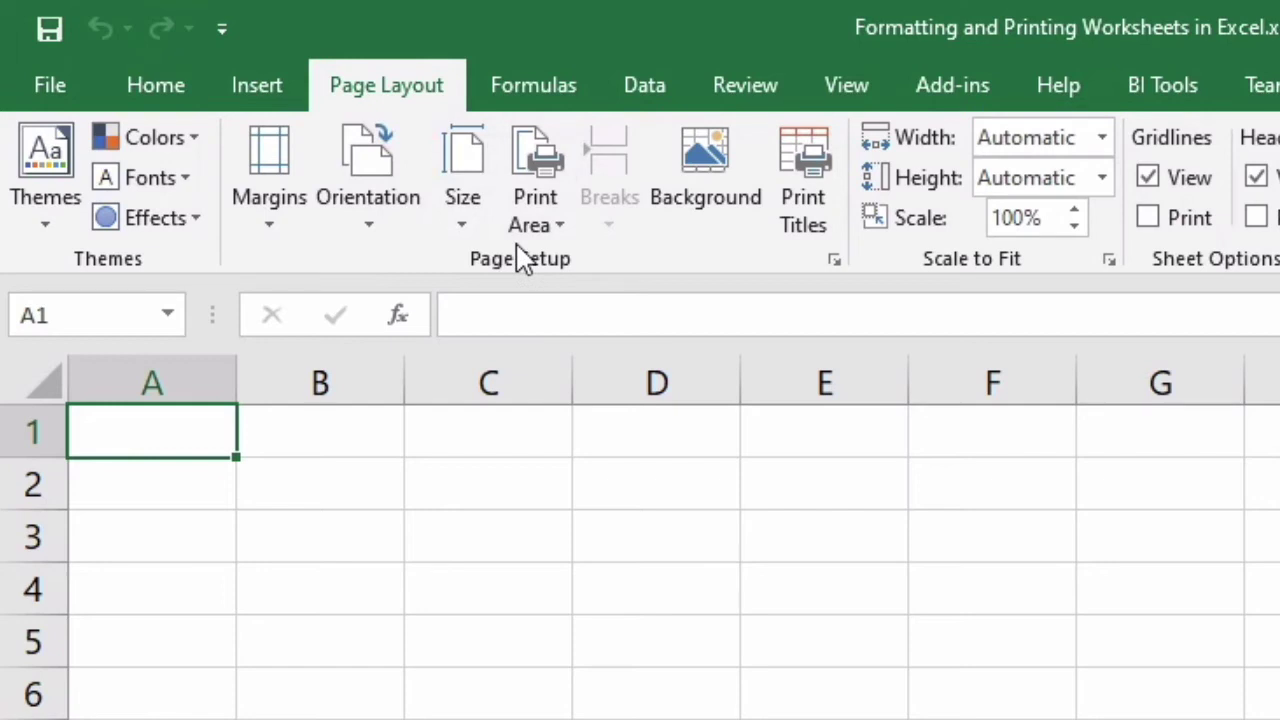
click(389, 230)
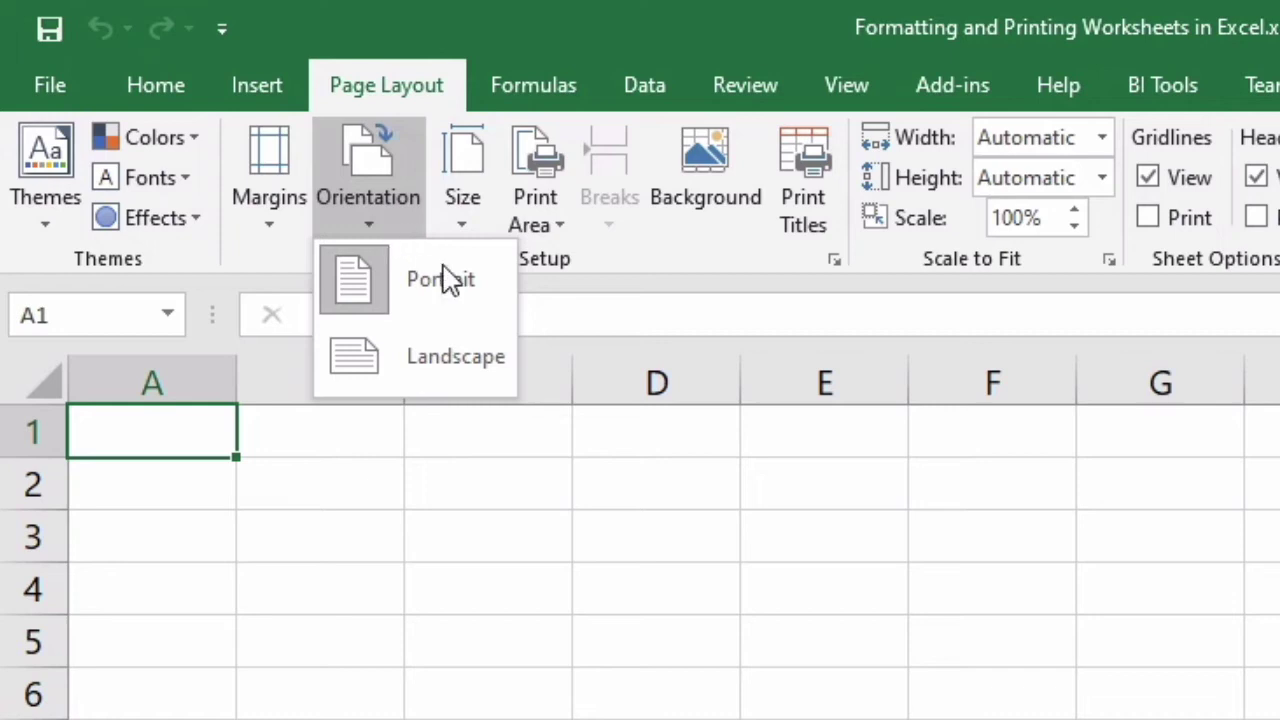
click(466, 342)
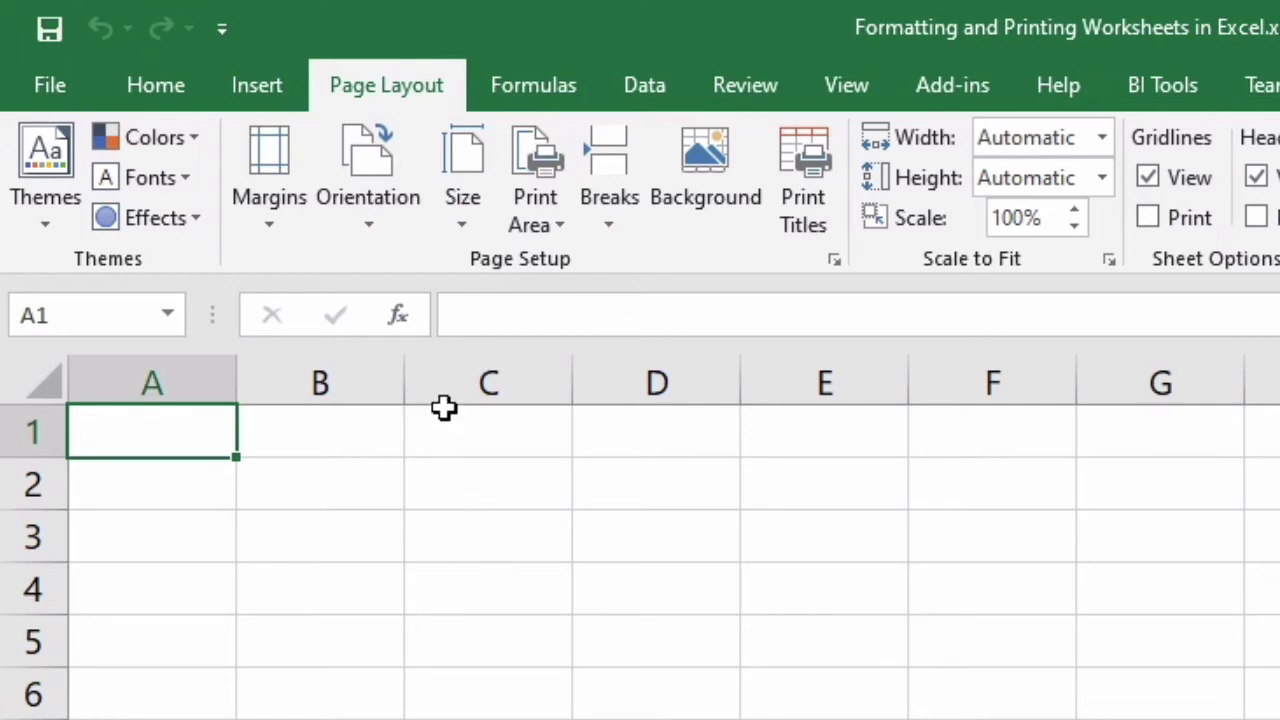
Apply the Narrow margin preset to the data sheet.
click(285, 218)
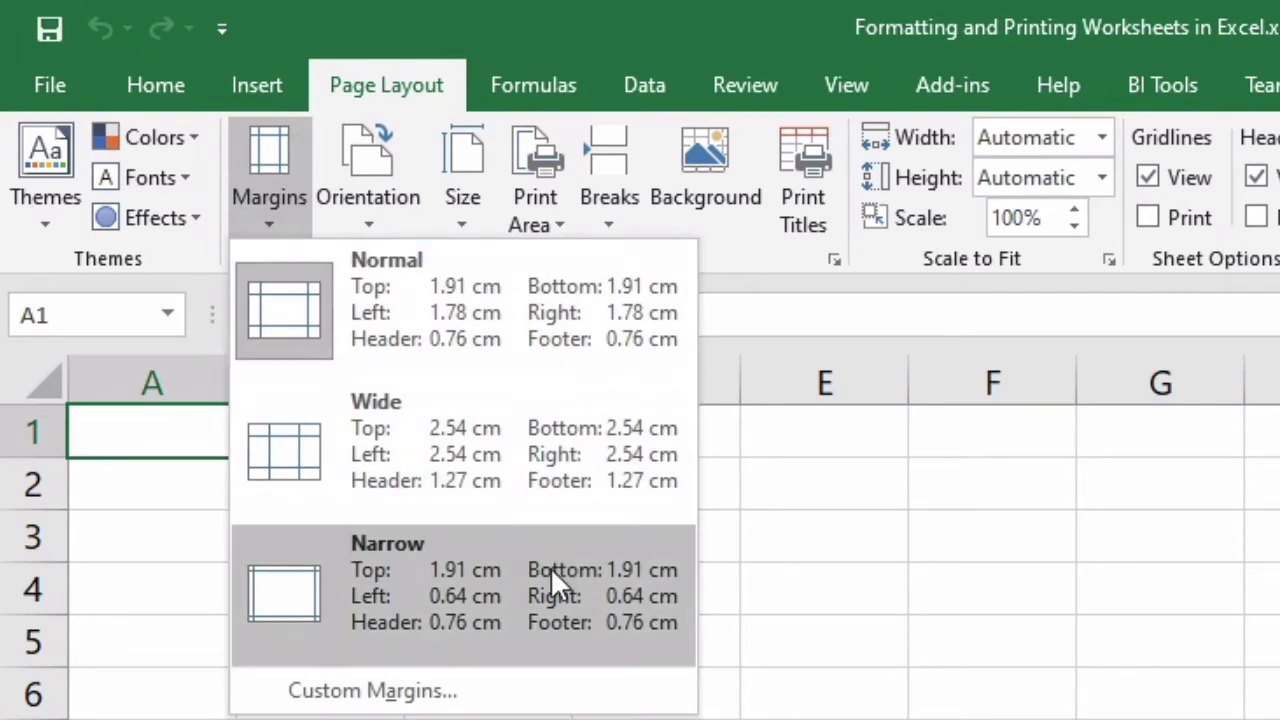
click(550, 567)
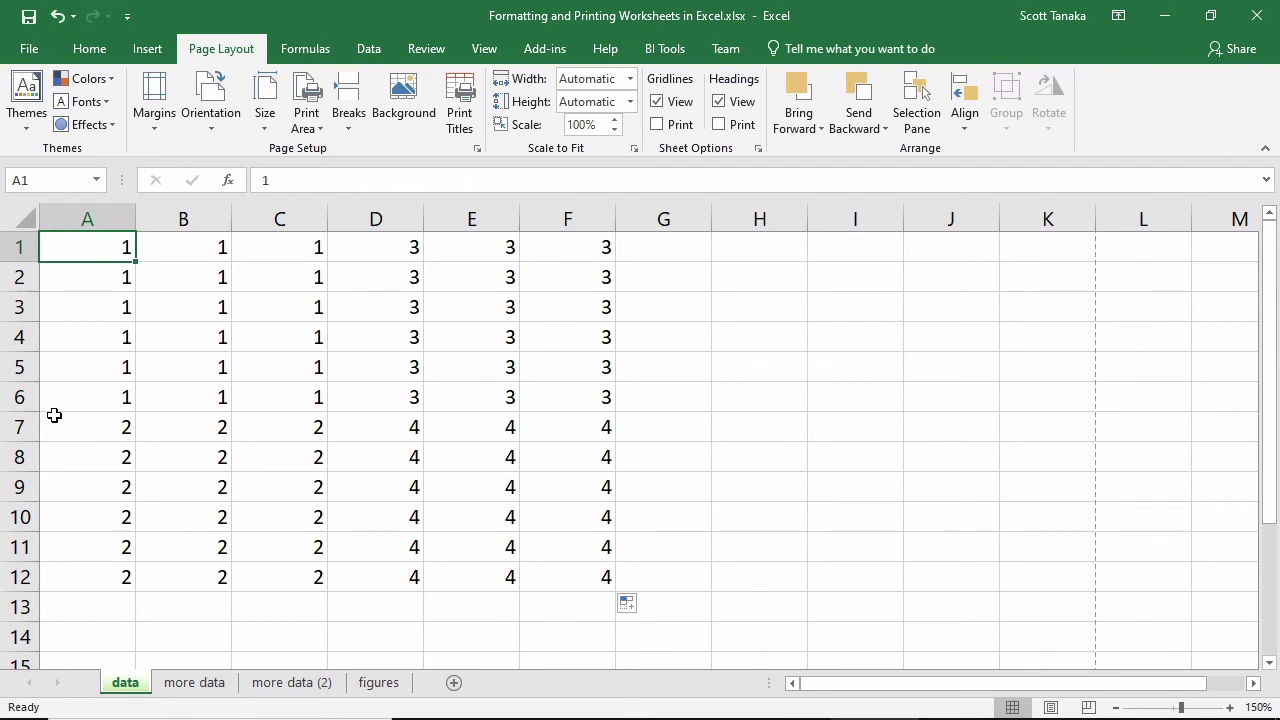
Undo the last action, then insert page breaks above row 7 and before column D.
key(ctrl+z)
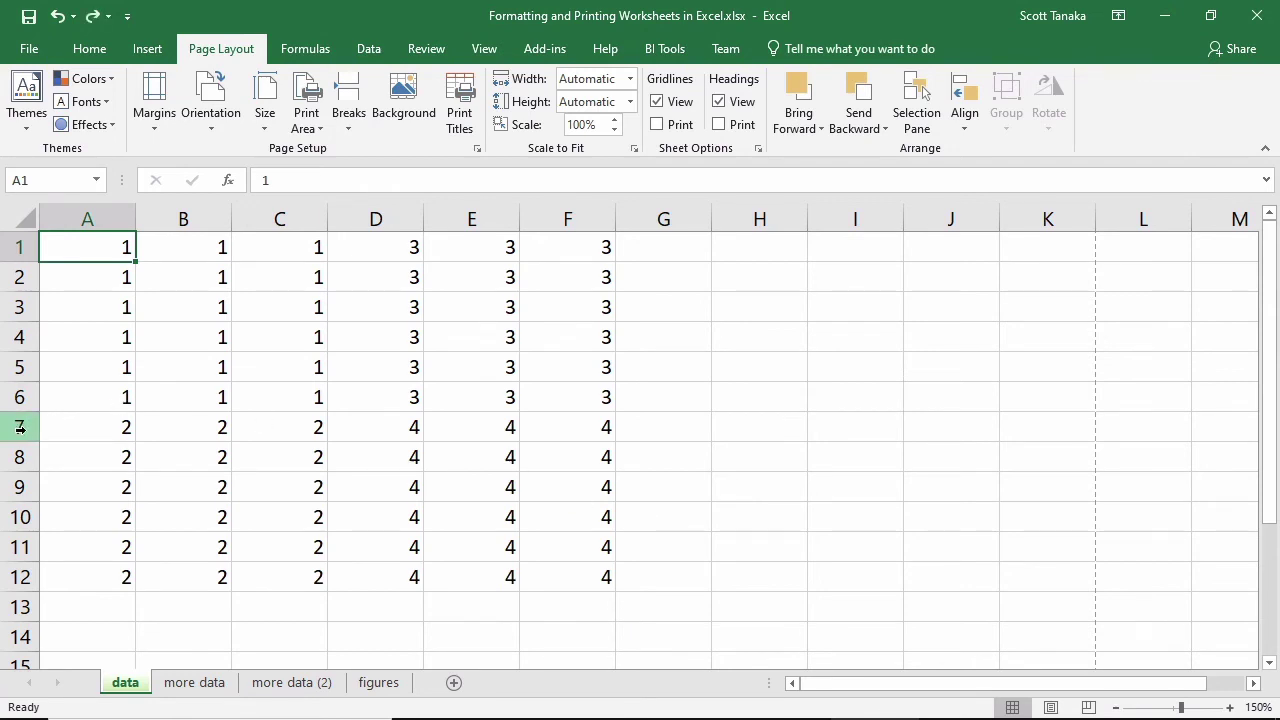
click(20, 427)
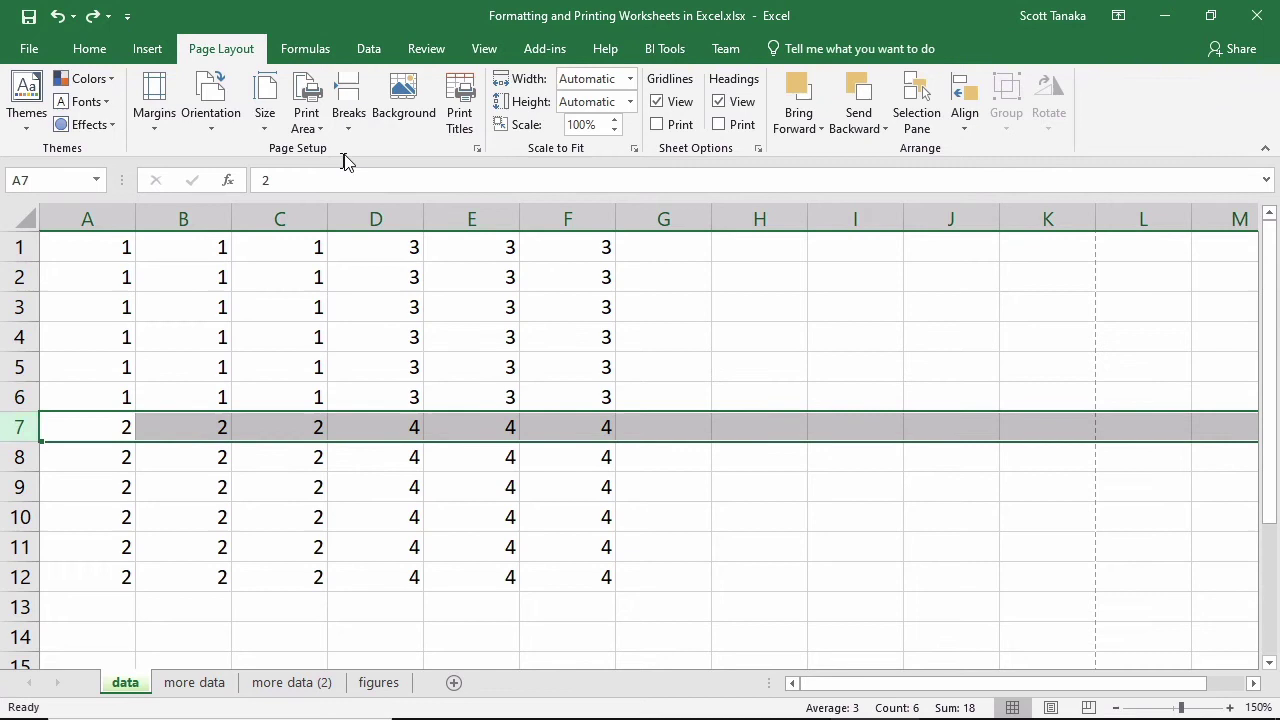
click(348, 112)
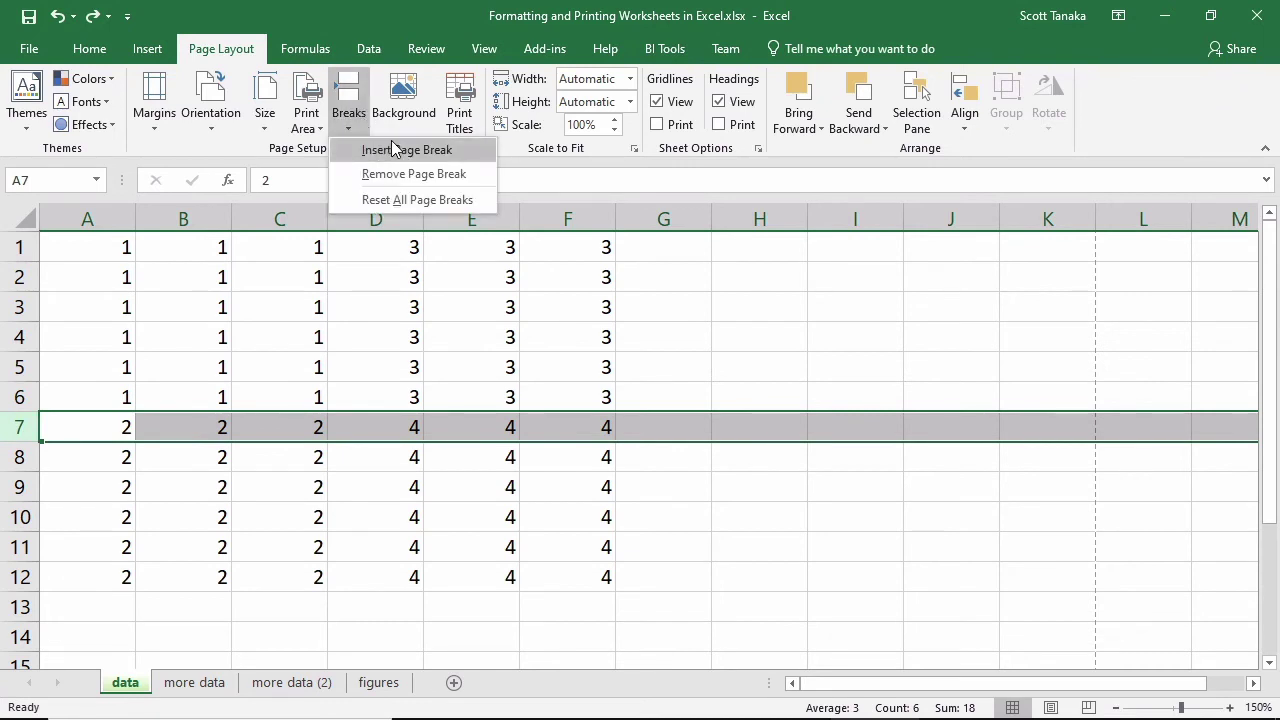
click(393, 149)
click(698, 473)
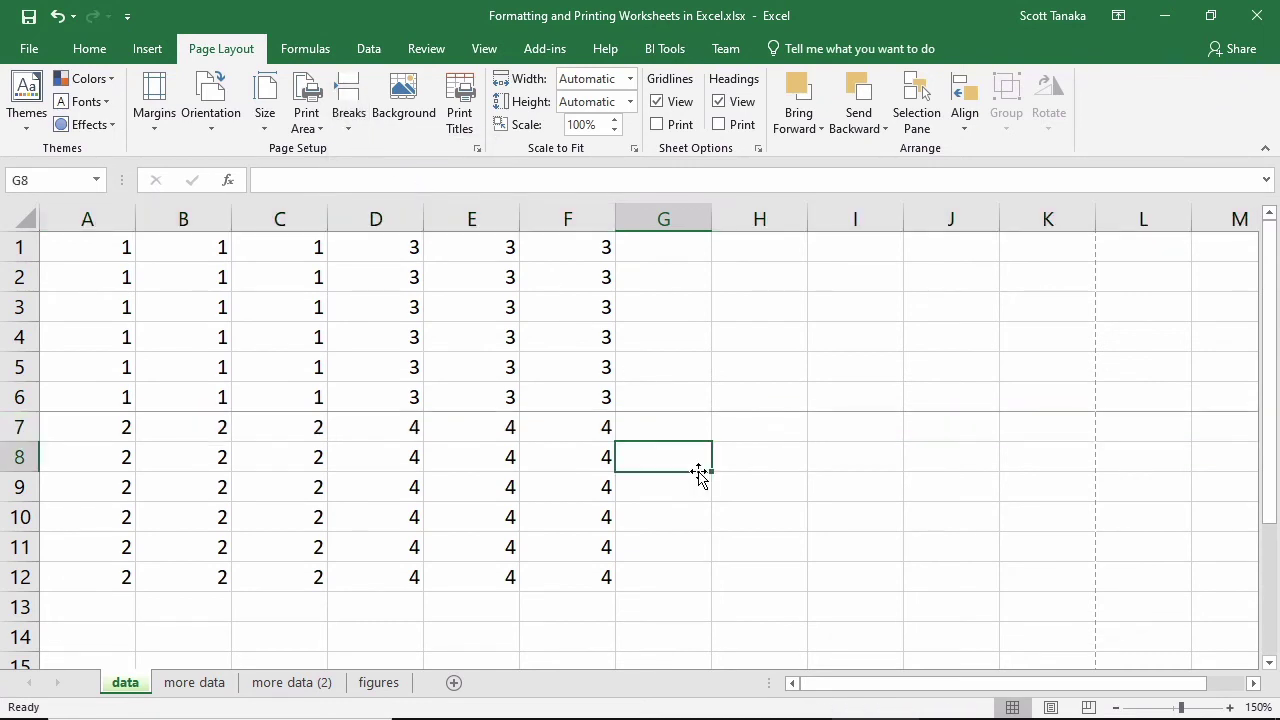
click(375, 217)
click(352, 120)
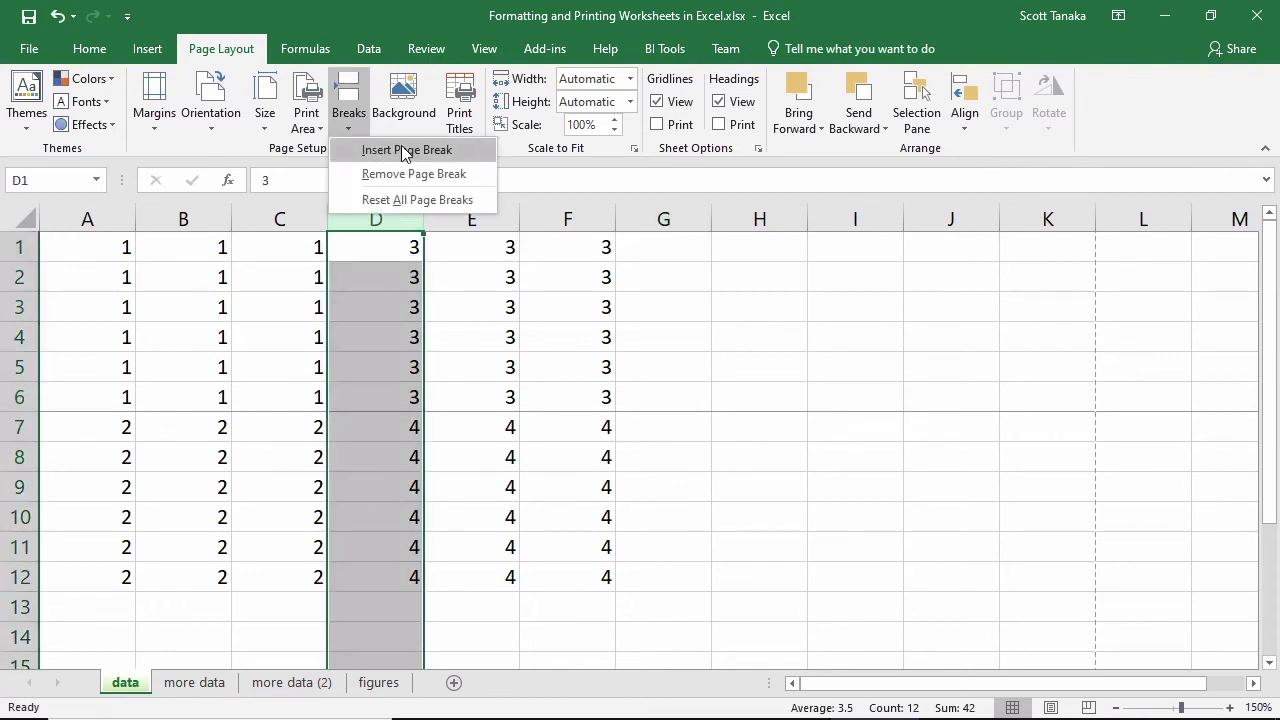
click(400, 149)
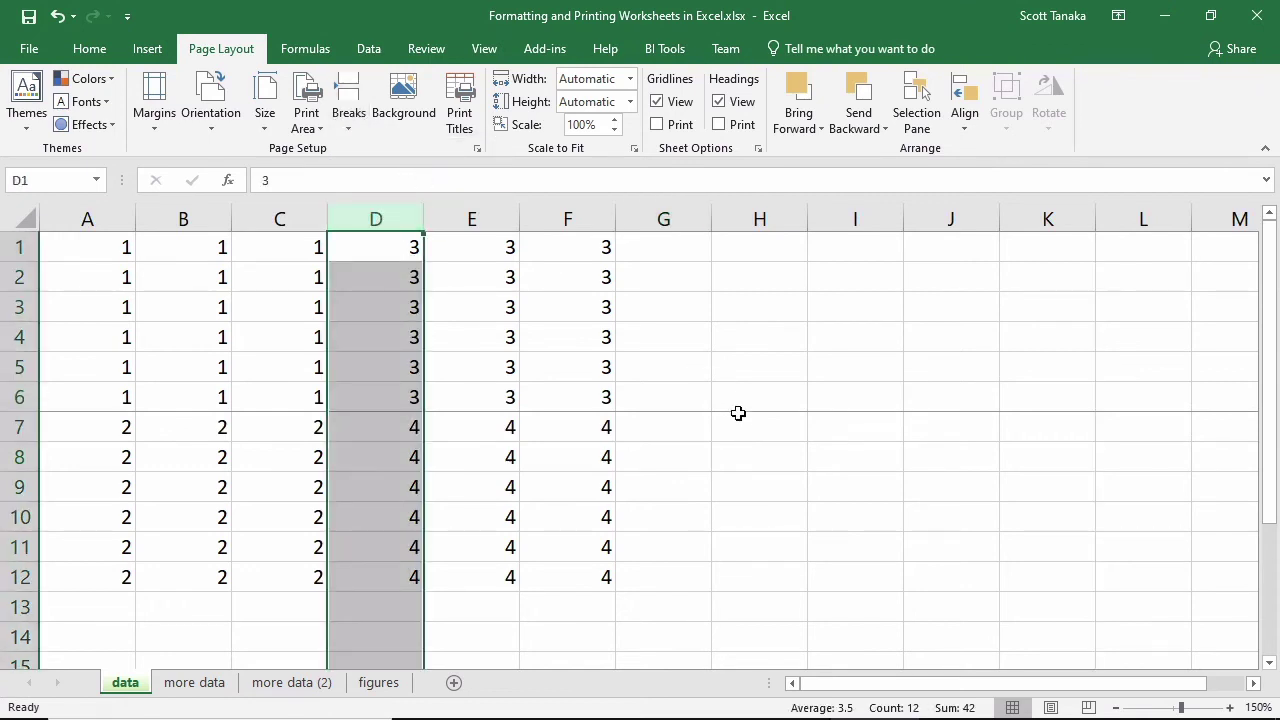
click(741, 609)
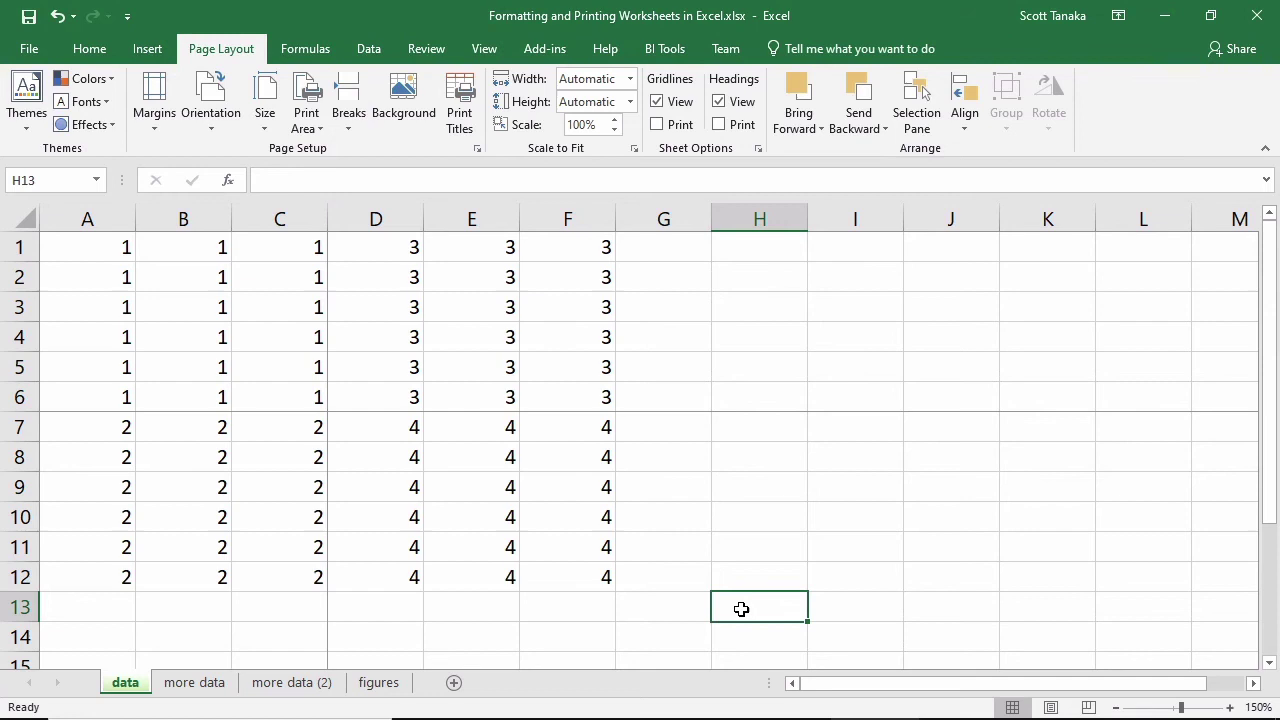
View the data sheet as Pages 1–4 in Page Break Preview, then return to Page Layout.
click(482, 50)
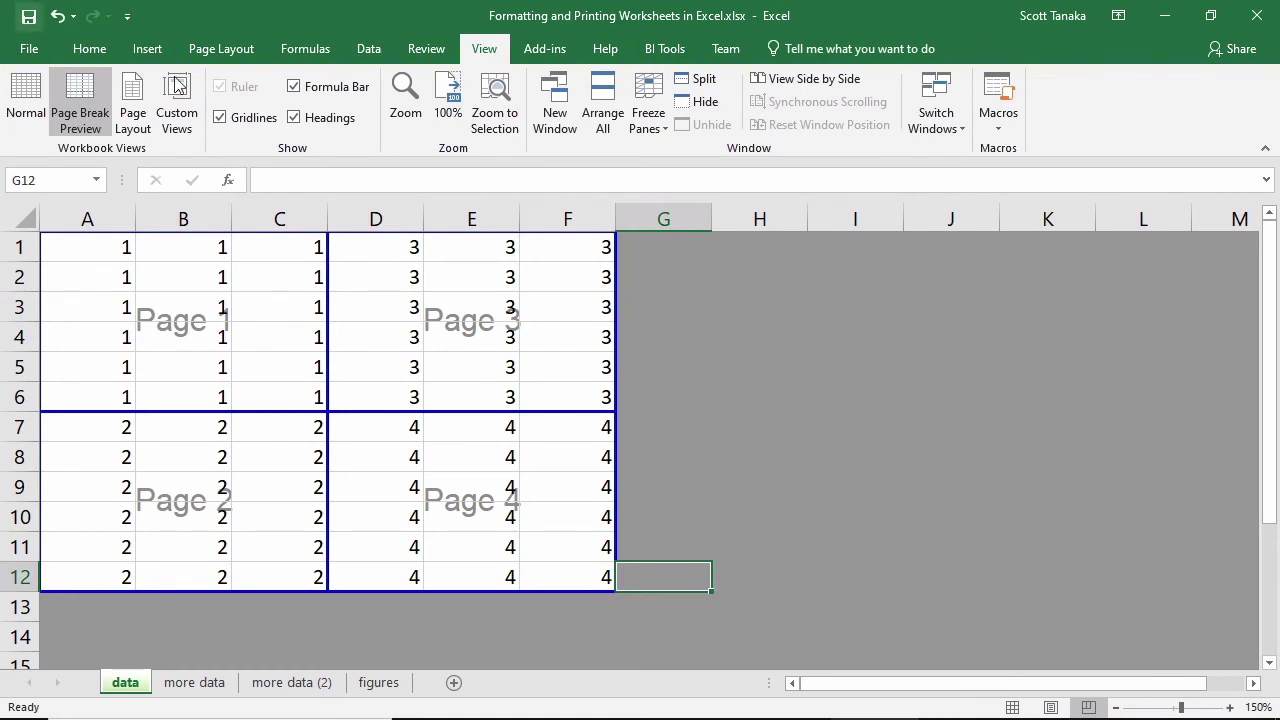
click(238, 54)
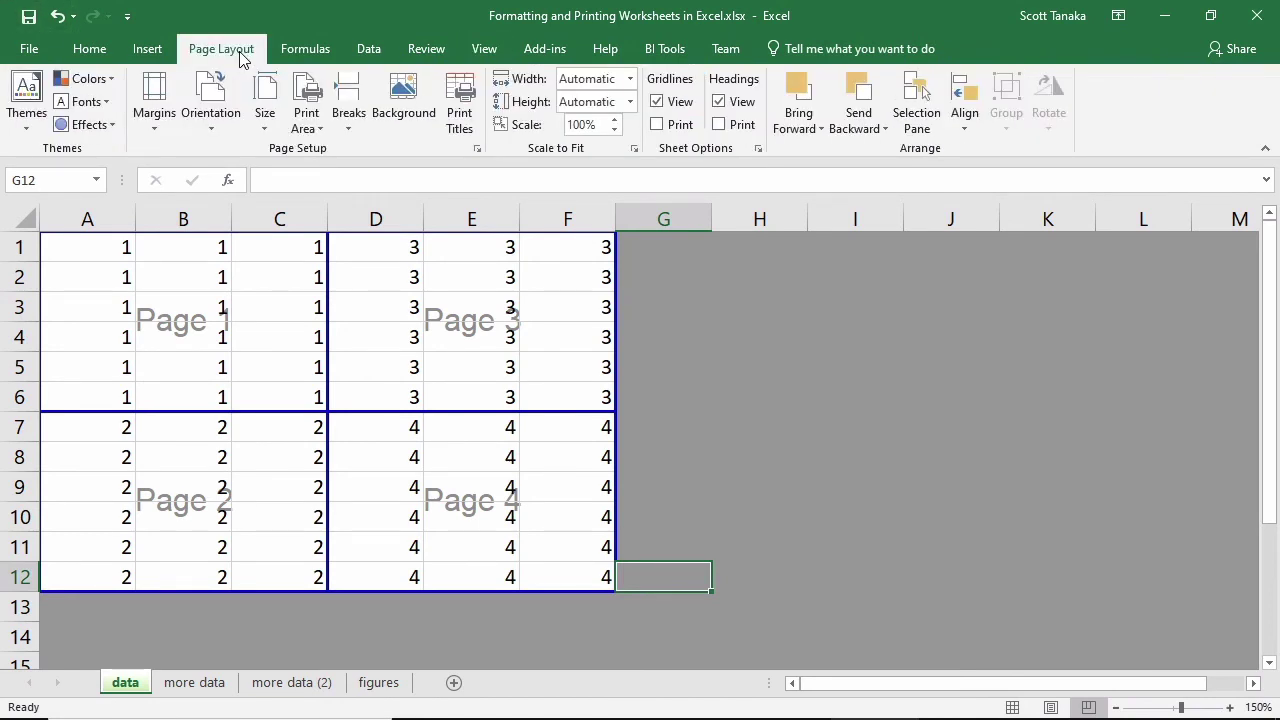
Reset all page breaks, then re-insert the break above row 7.
click(347, 128)
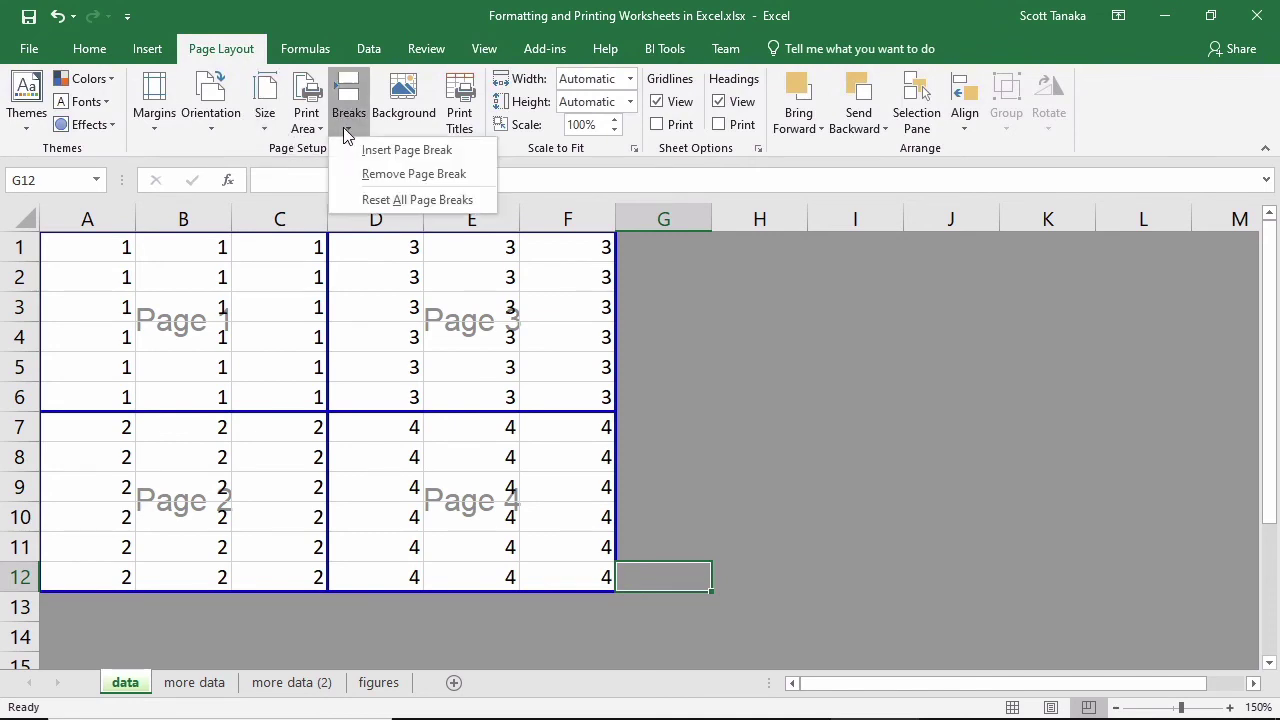
click(487, 198)
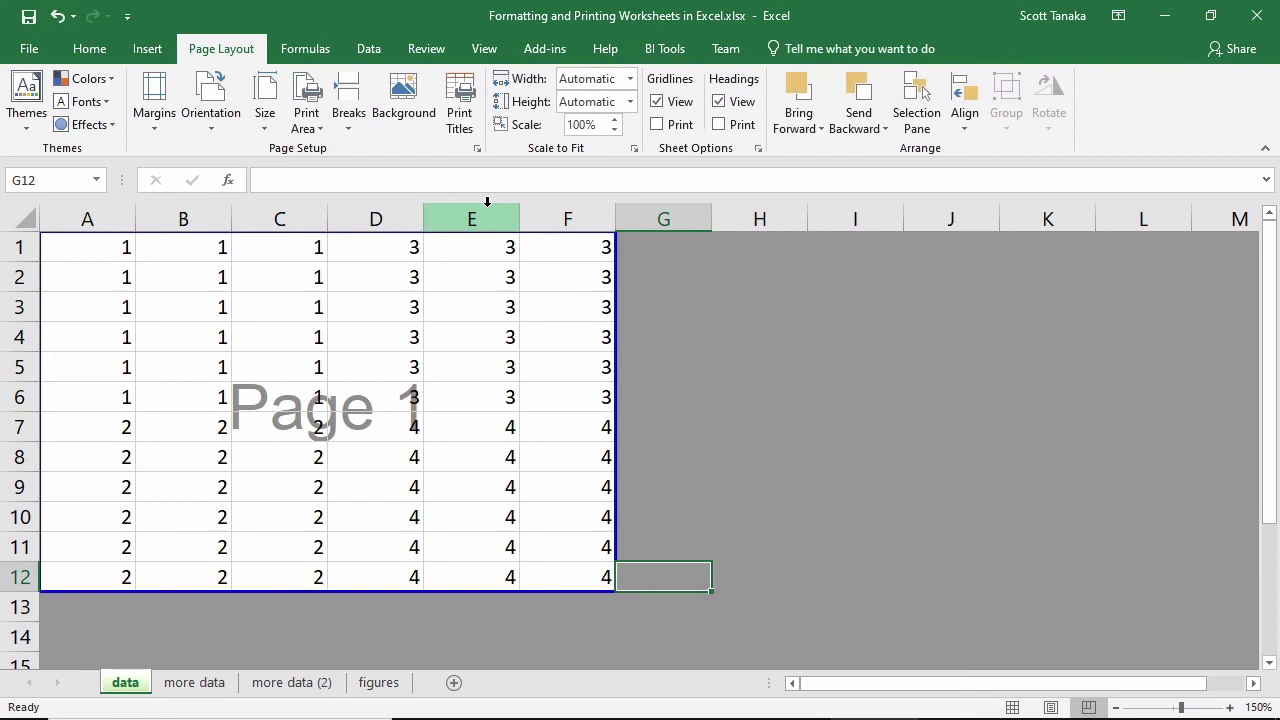
click(18, 427)
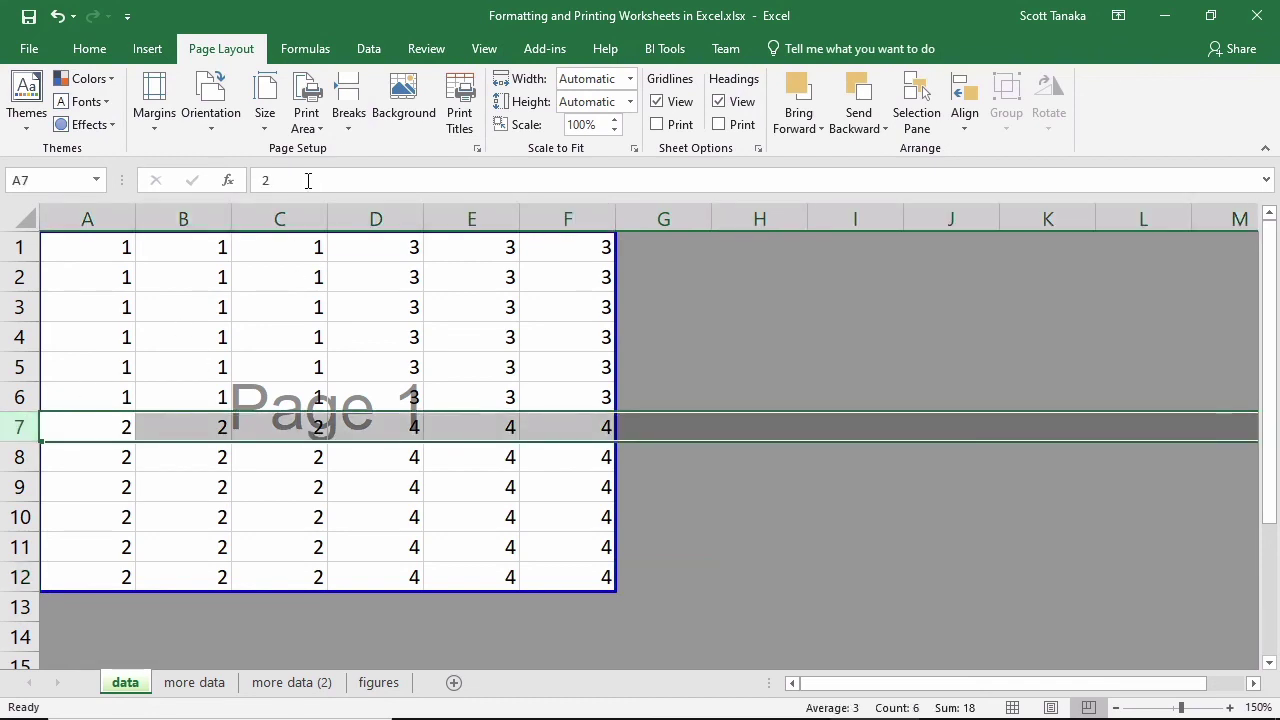
click(349, 112)
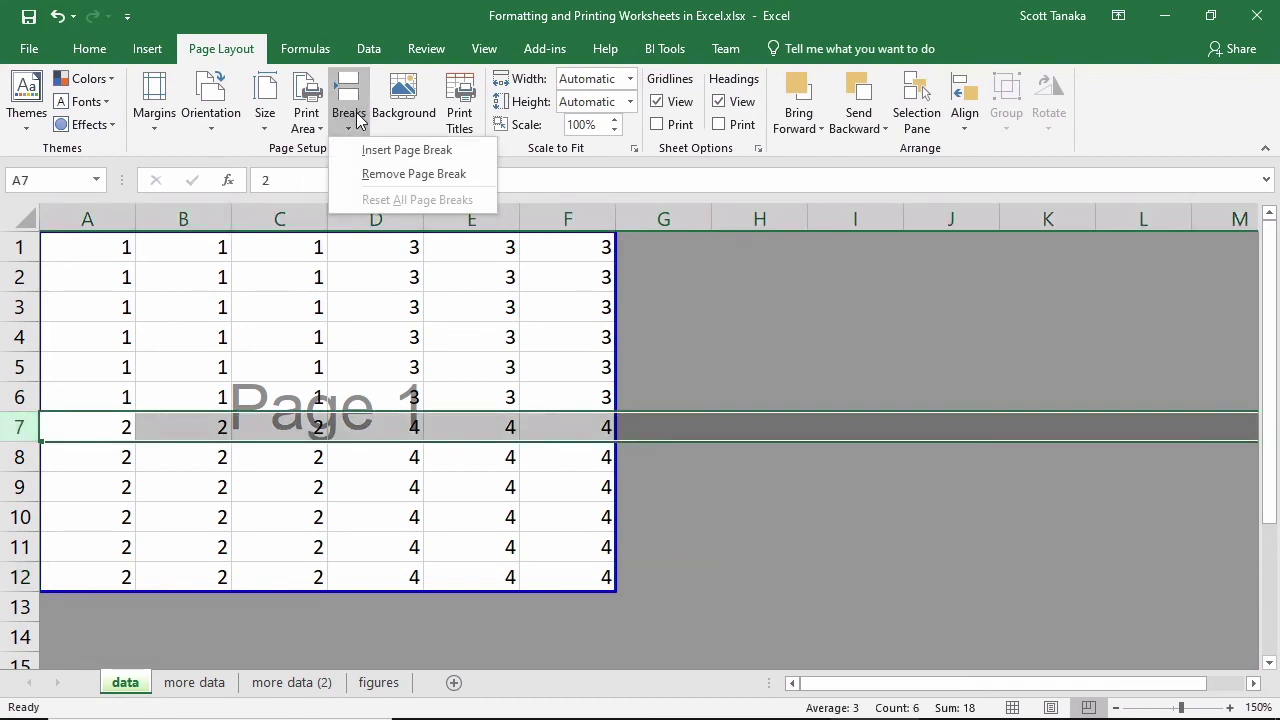
click(460, 150)
click(678, 272)
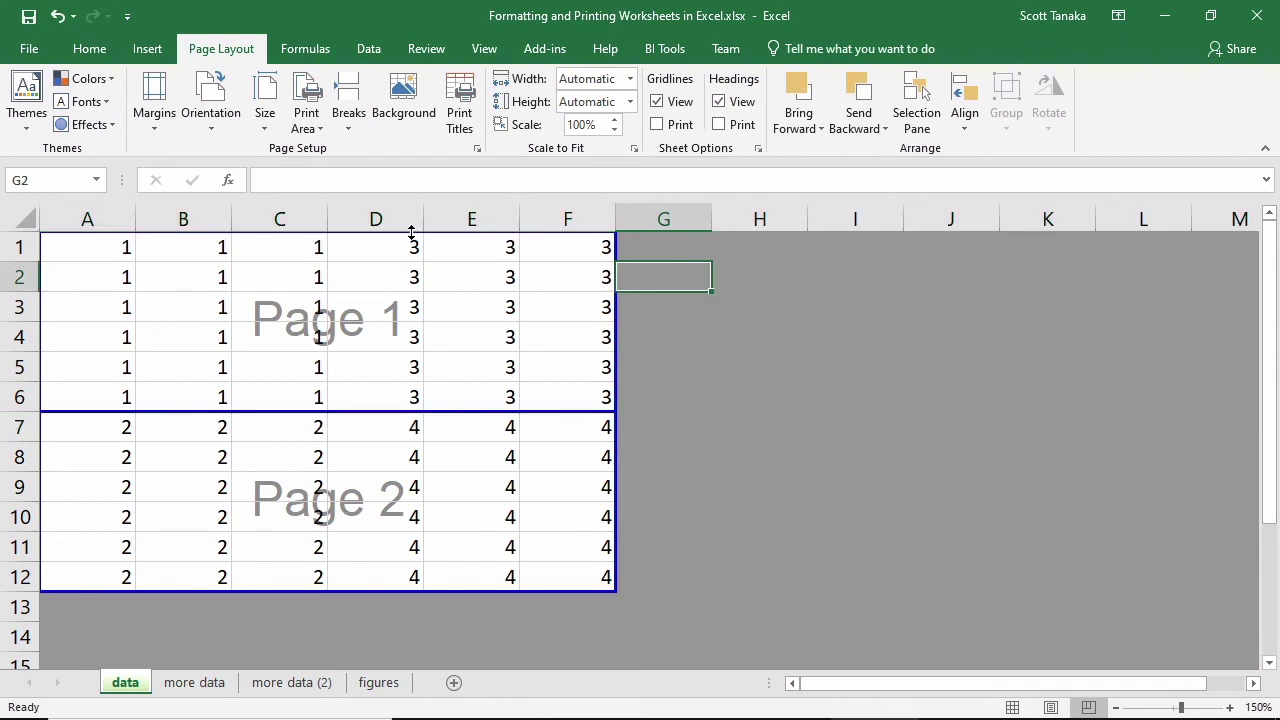
Re-insert the page break before column D.
click(385, 217)
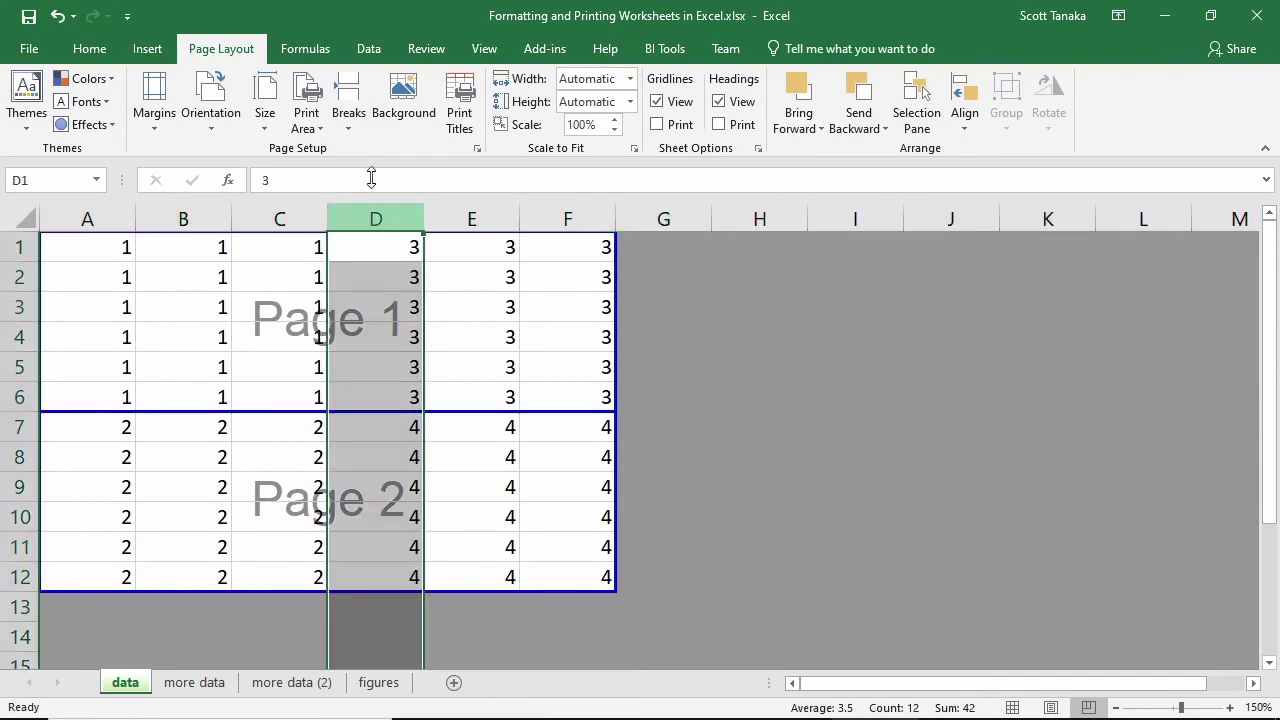
click(349, 112)
click(396, 147)
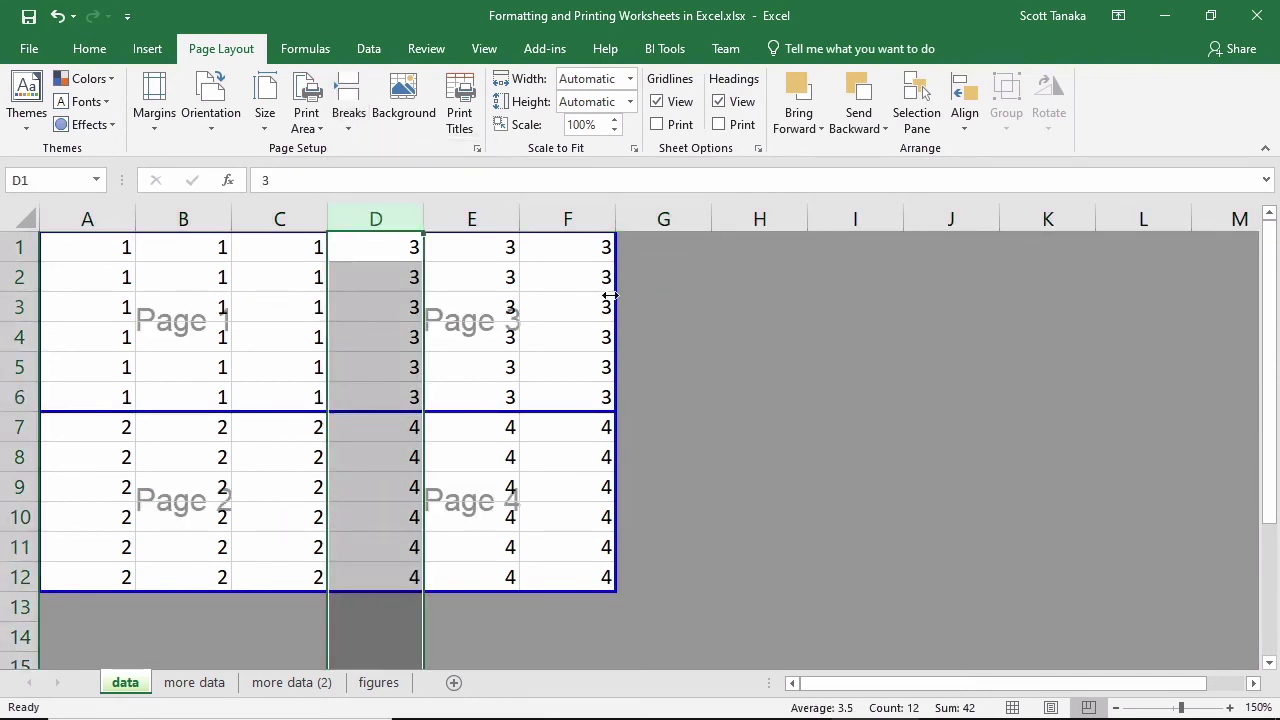
click(649, 581)
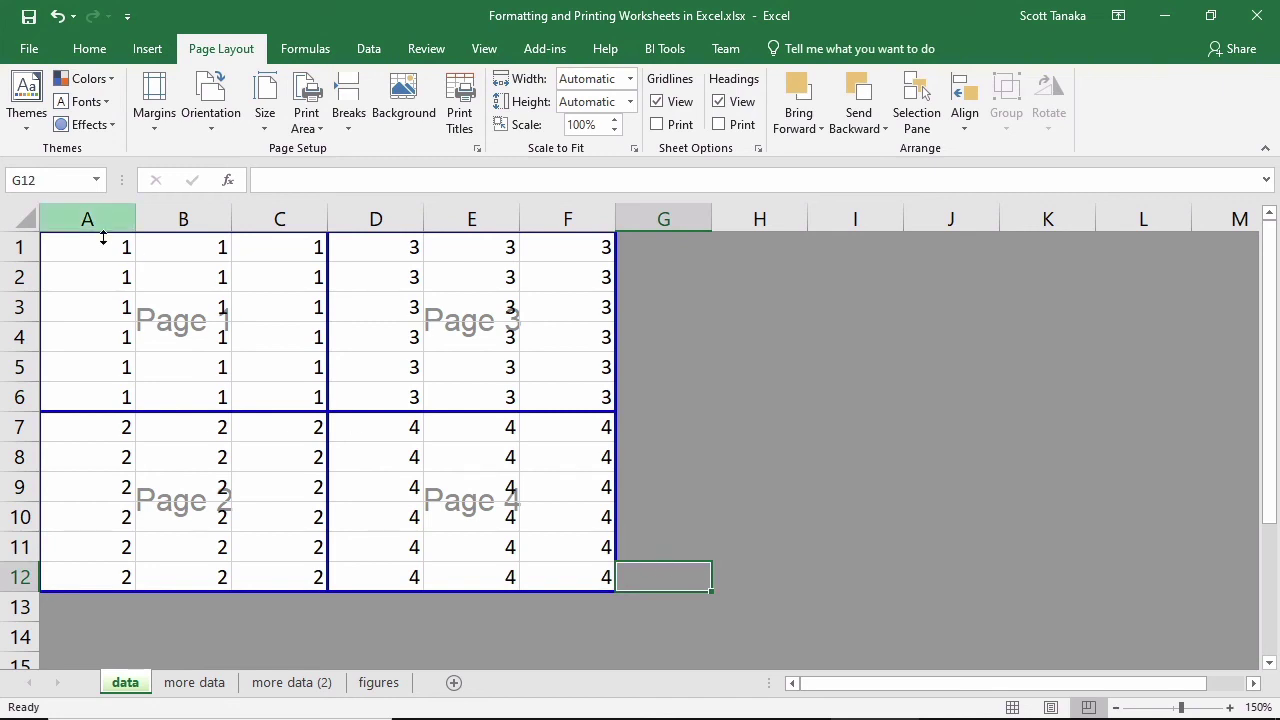
Set A1:C3 as the print area.
drag(103, 240, 266, 296)
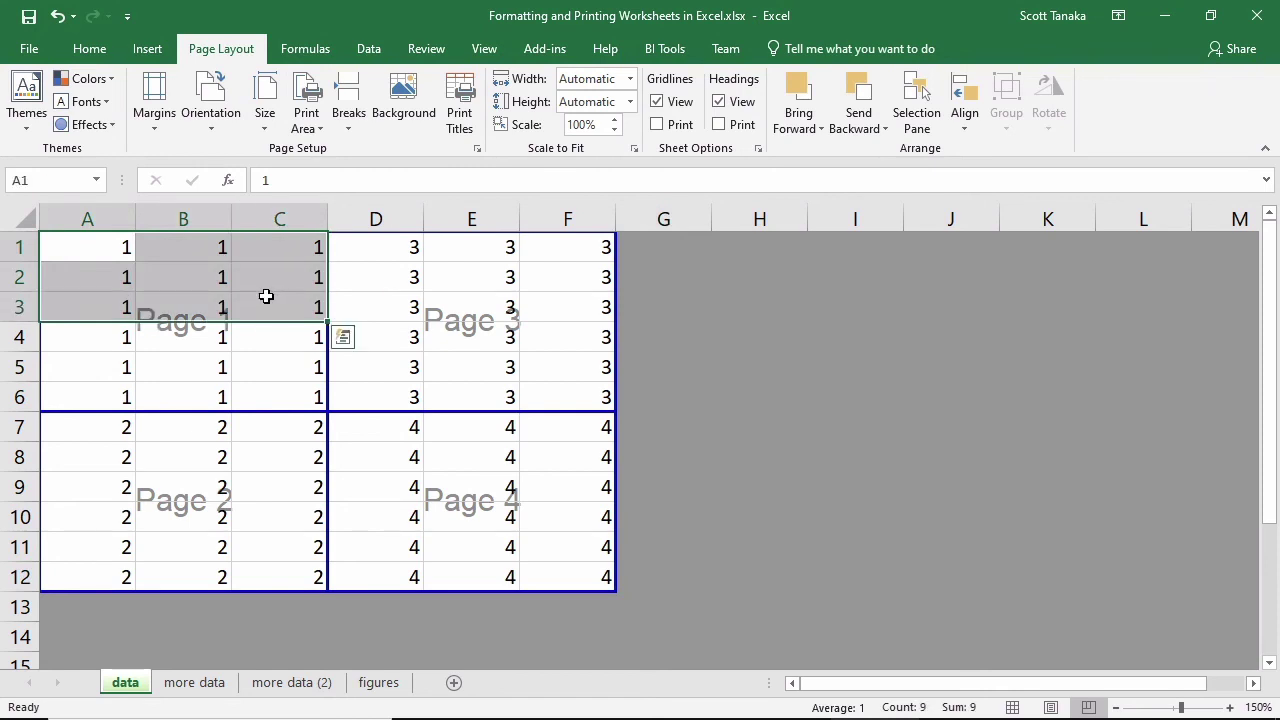
click(316, 130)
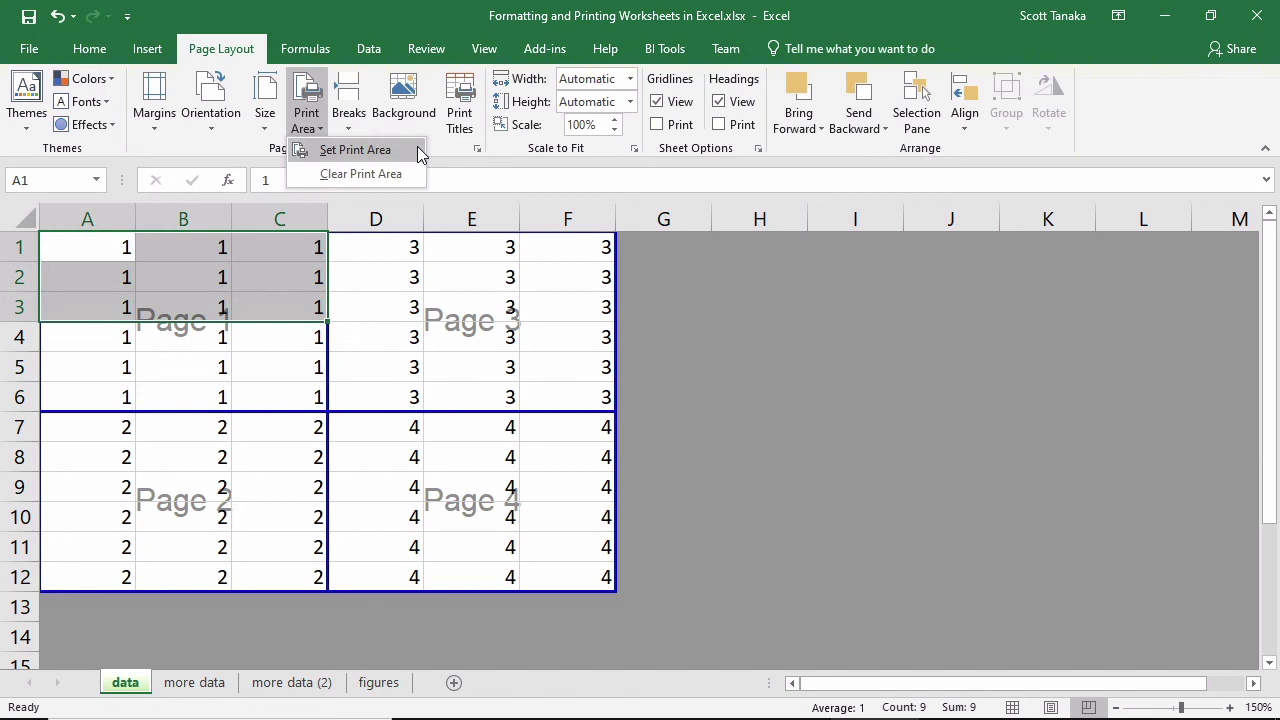
click(355, 150)
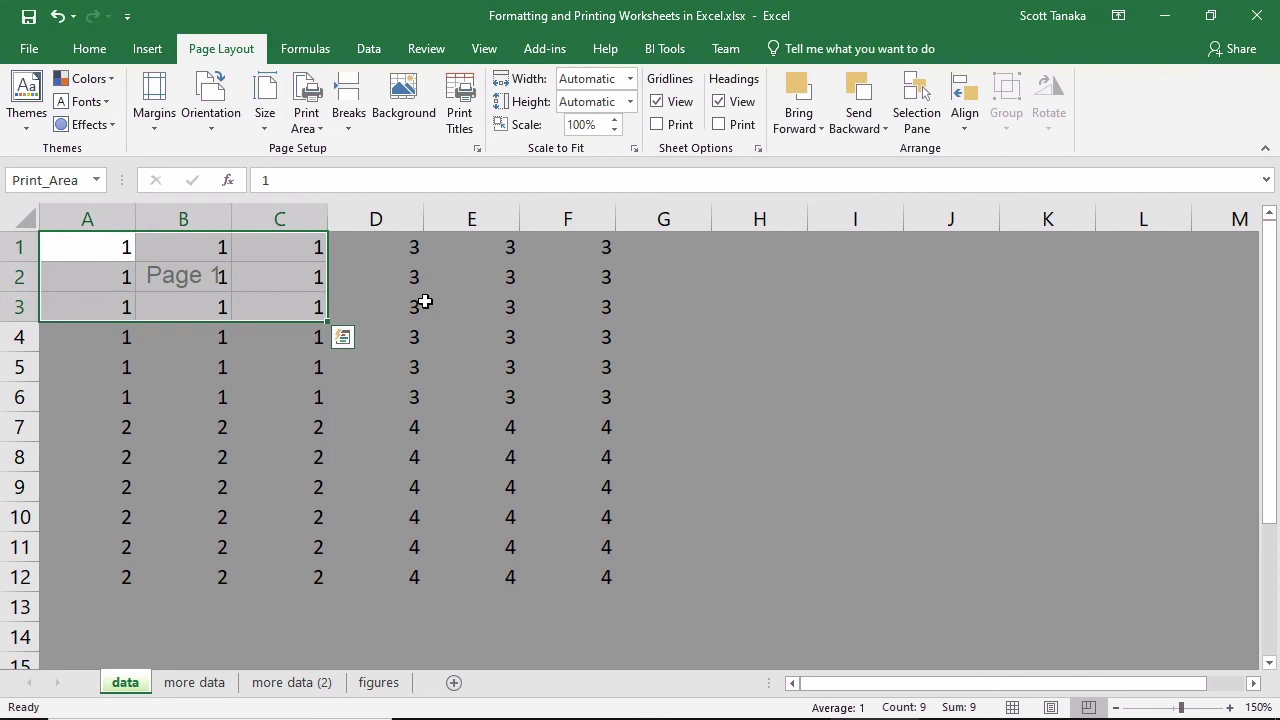
Clear the print area so all four pages print again.
click(318, 128)
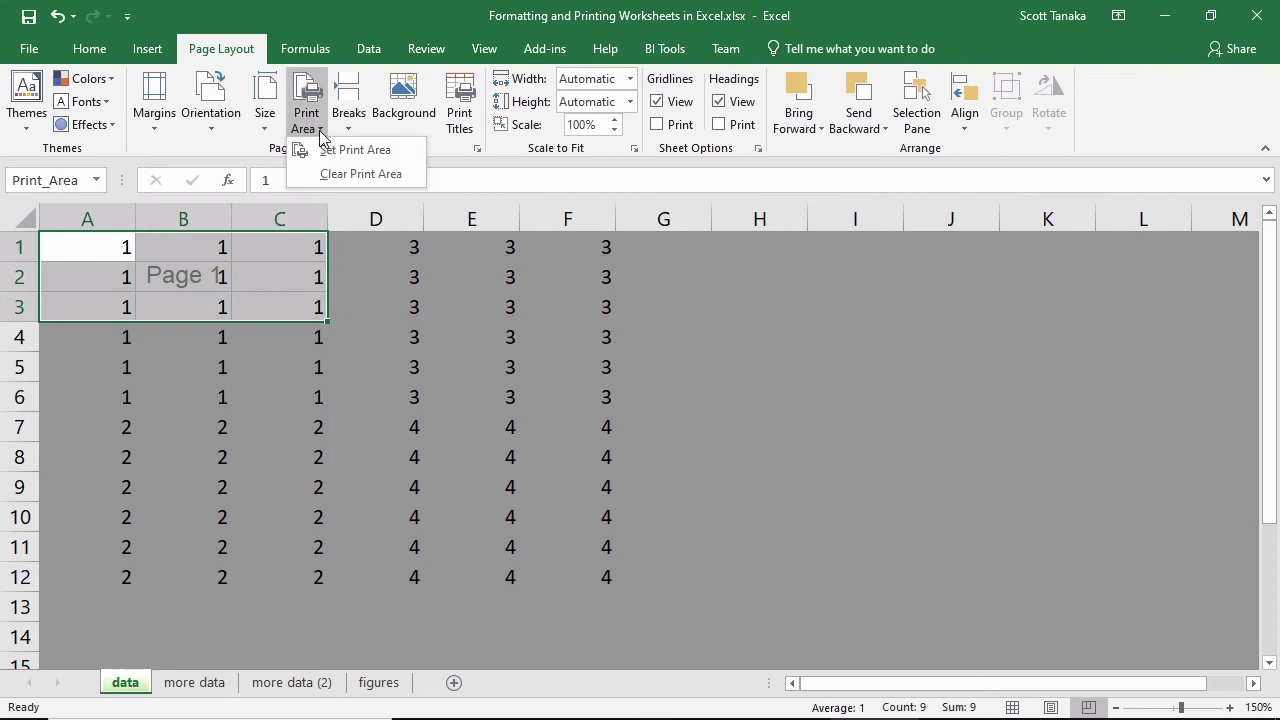
click(409, 179)
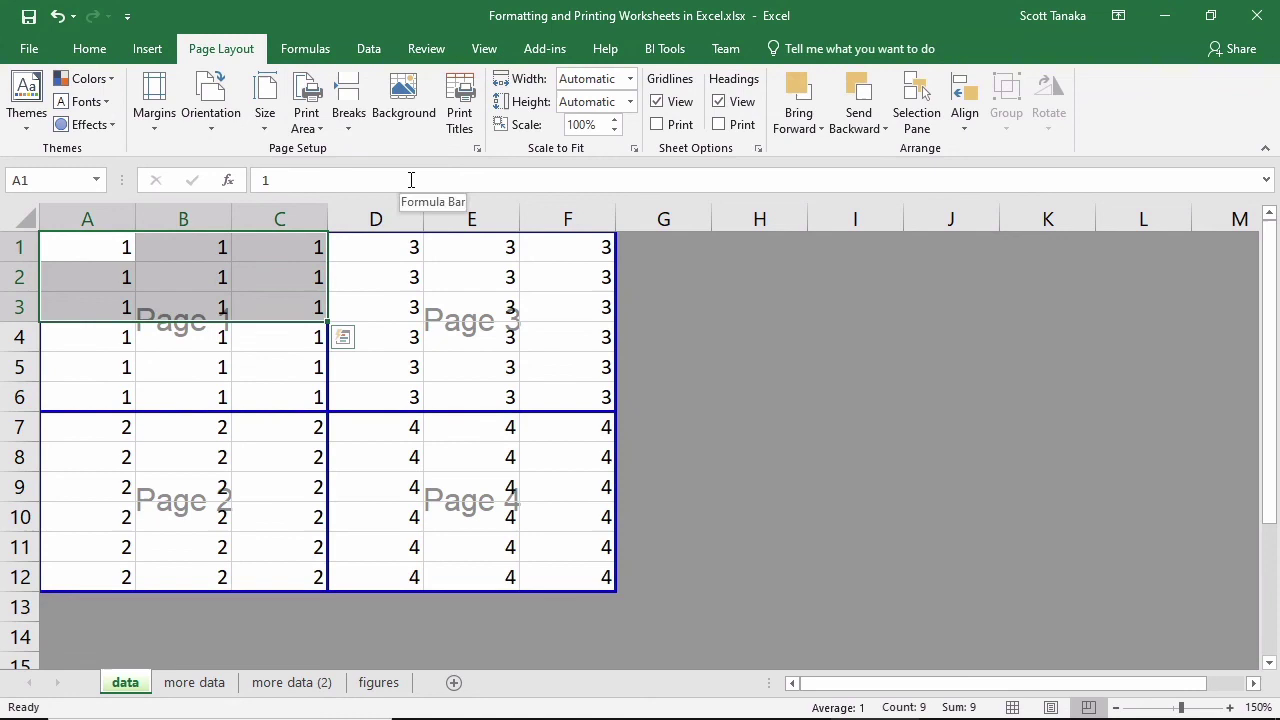
click(653, 566)
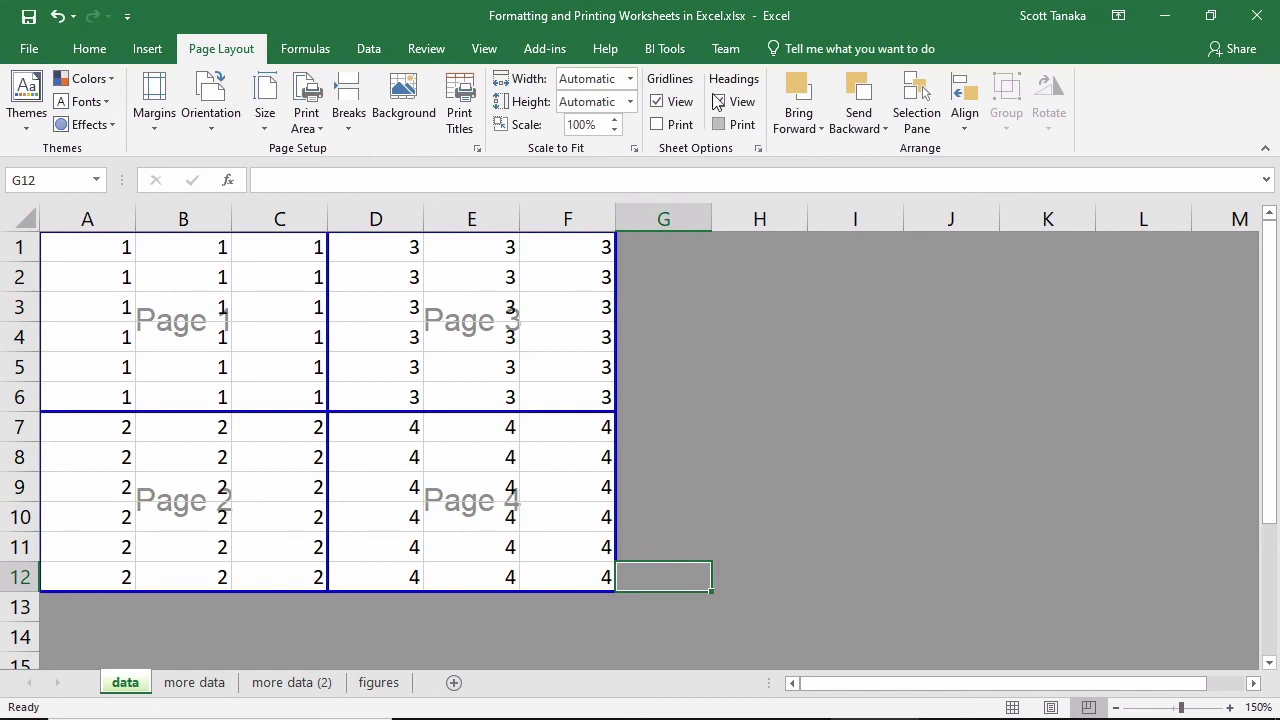
Tick Print under both Gridlines and Headings in Sheet Options for the data sheet.
click(681, 128)
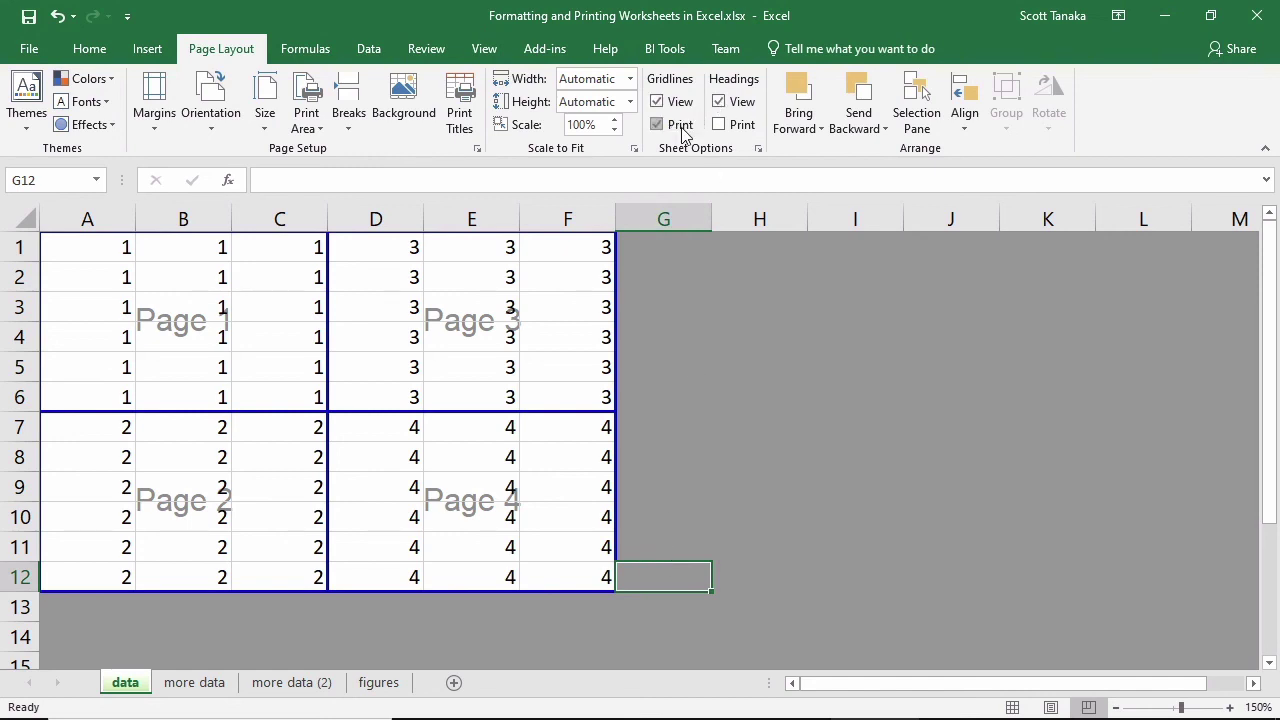
click(735, 127)
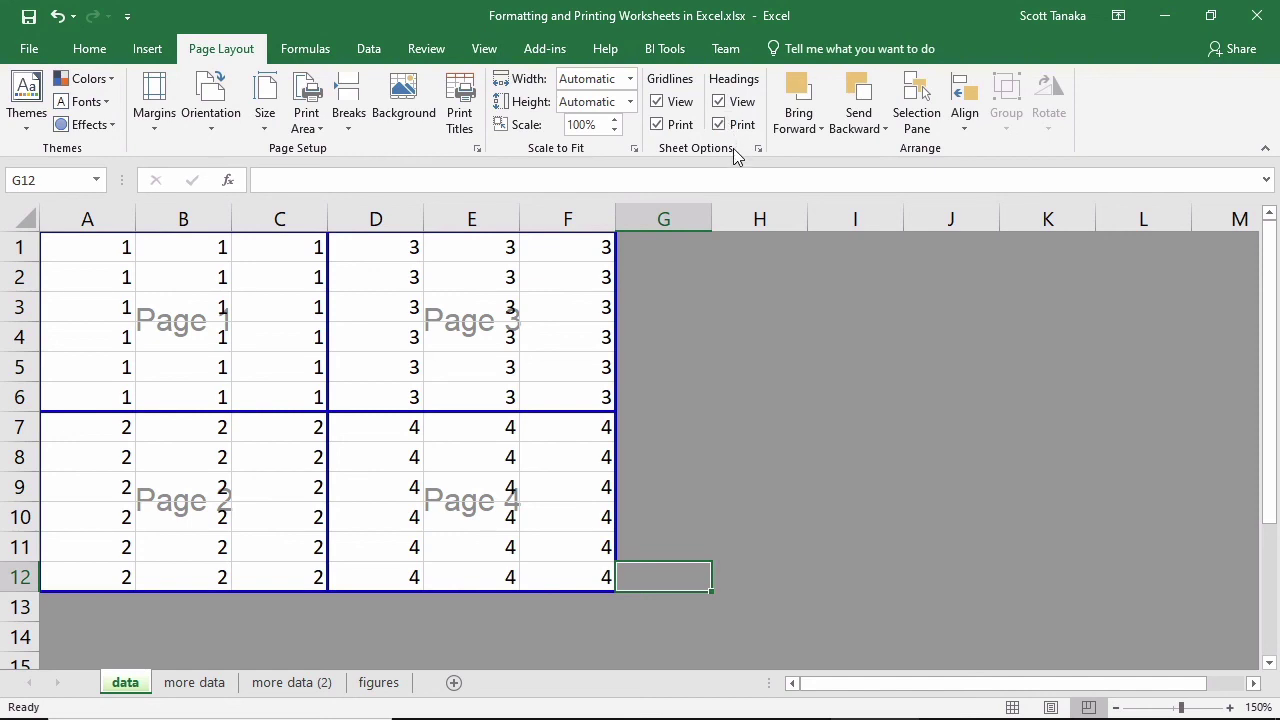